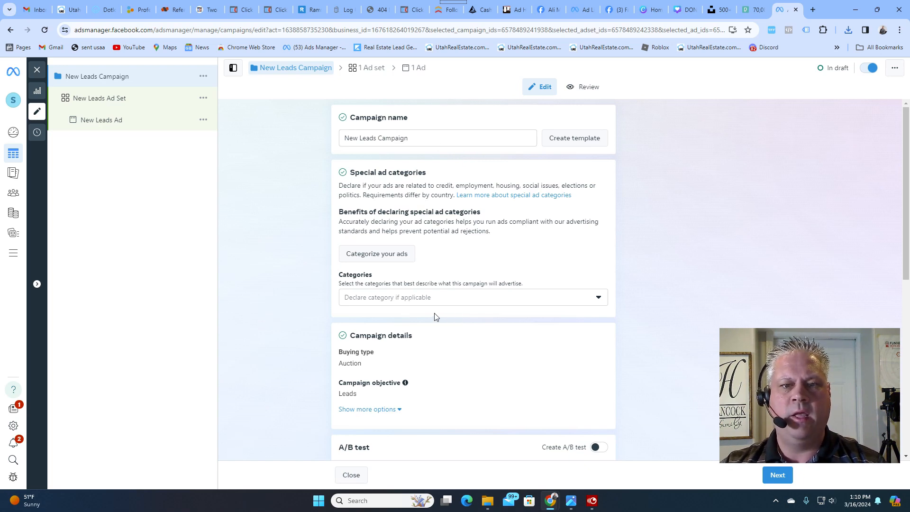
- Declare Housing as the special ad category for the New Leads Campaign
left_click(427, 300)
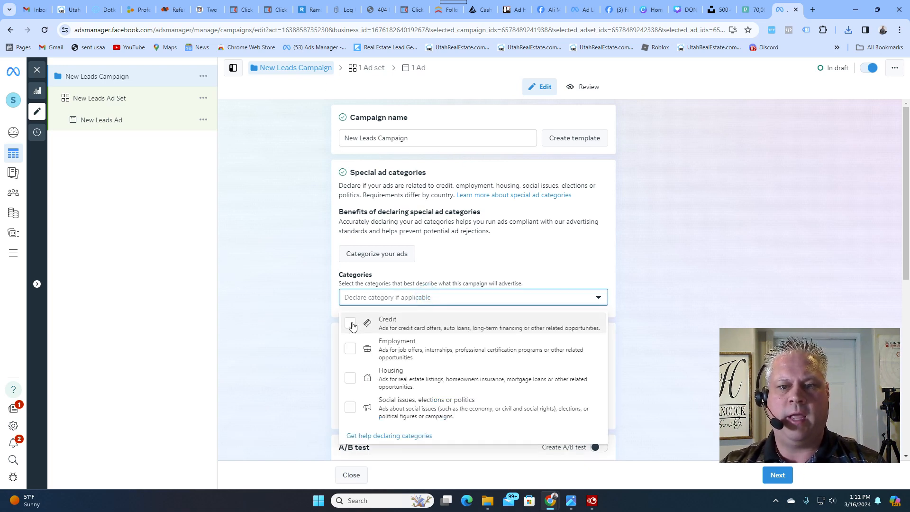
left_click(356, 380)
left_click(550, 258)
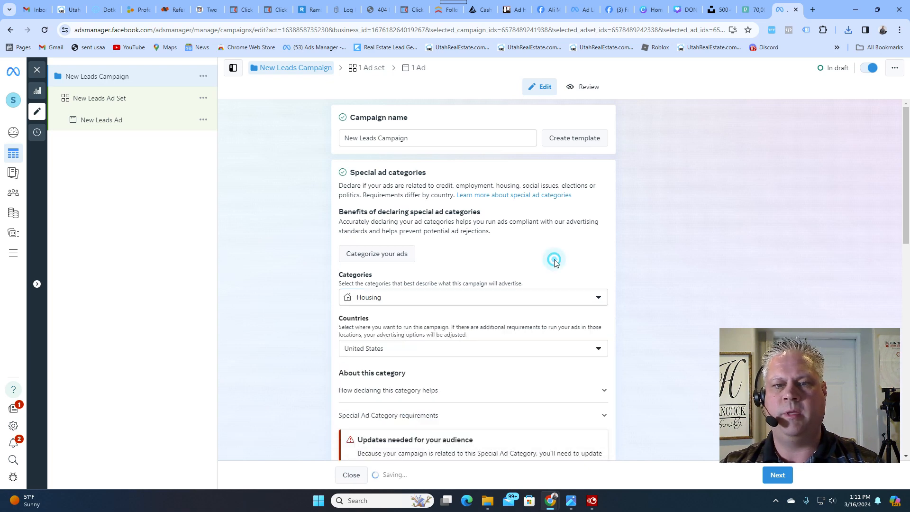
- Turn off Advantage campaign budget for the campaign and continue to the ad set settings
scroll(556, 260, "down", 3)
scroll(557, 262, "down", 1)
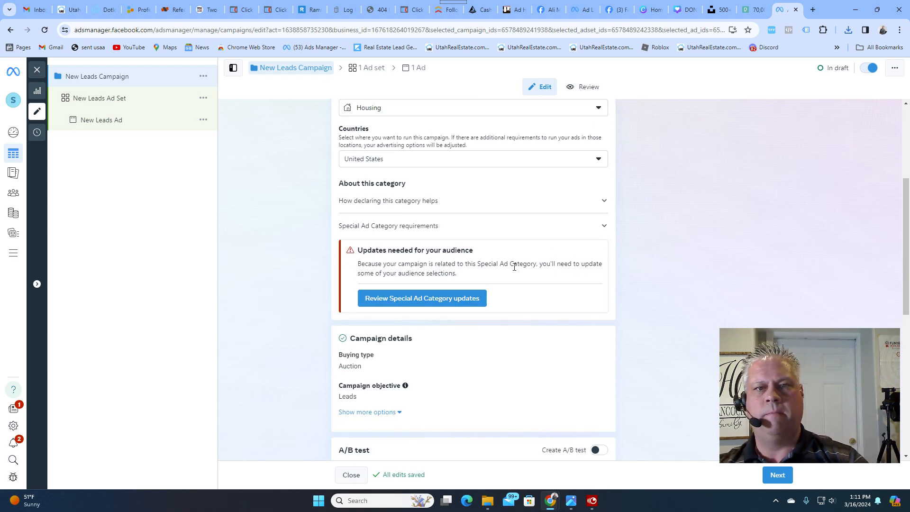
scroll(527, 317, "down", 1)
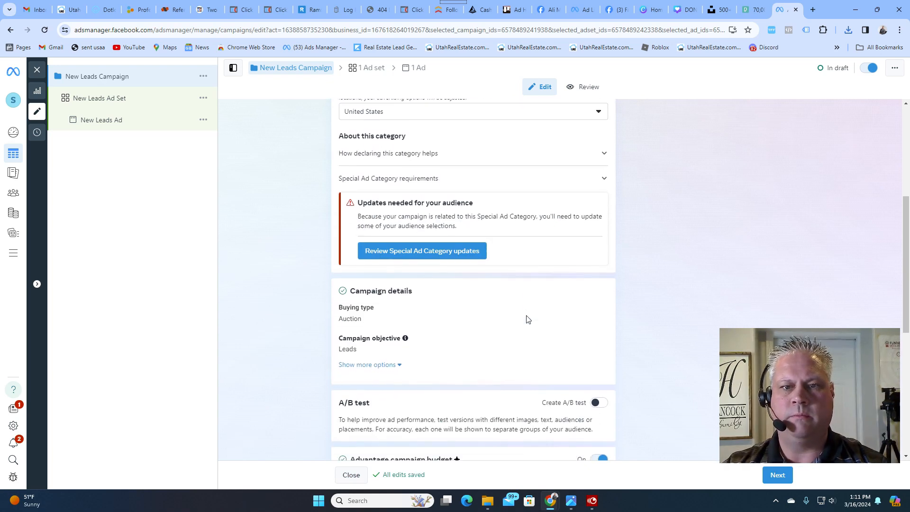
scroll(446, 254, "down", 6)
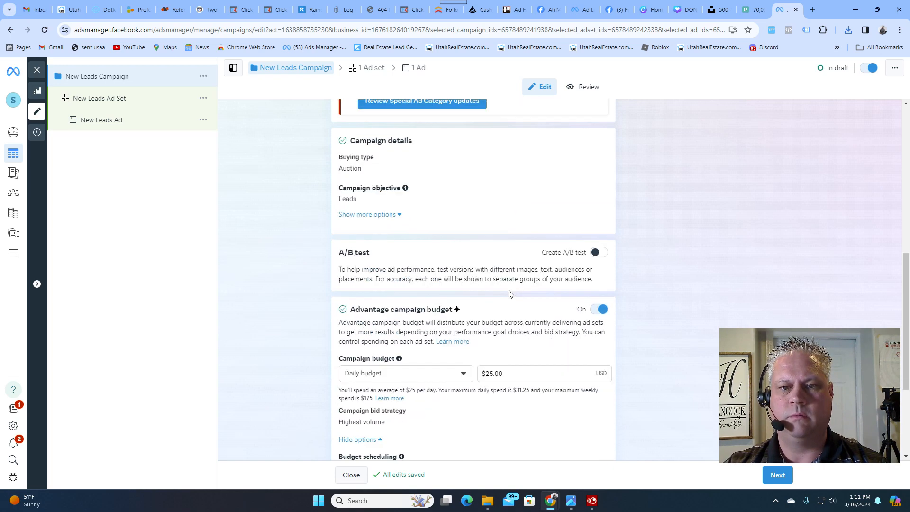
scroll(507, 294, "up", 1)
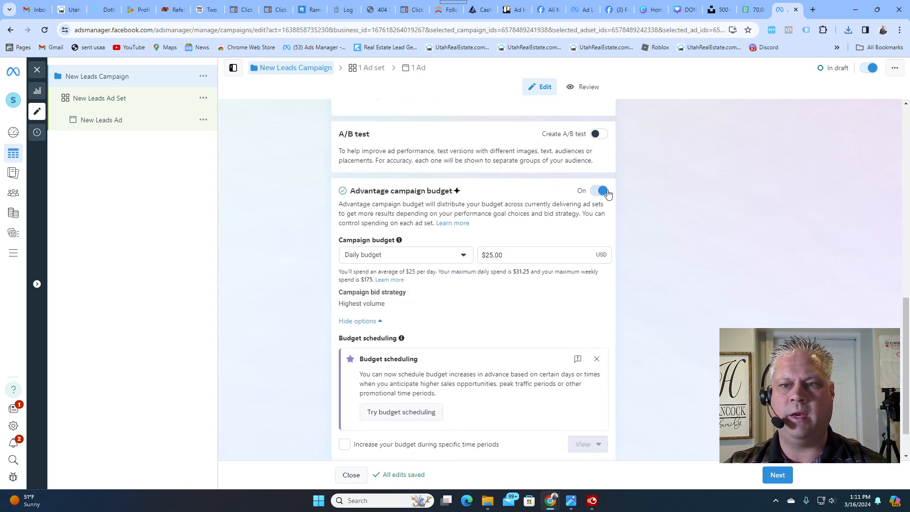
left_click(599, 191)
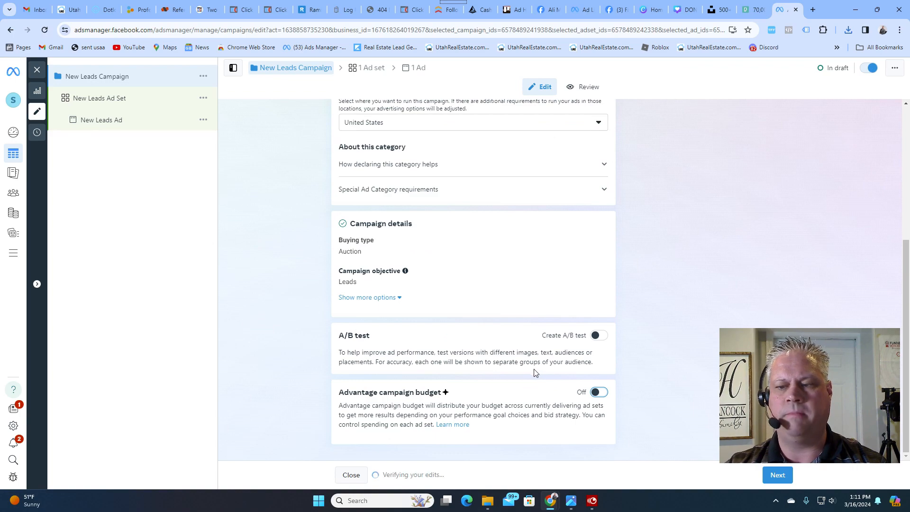
left_click(770, 476)
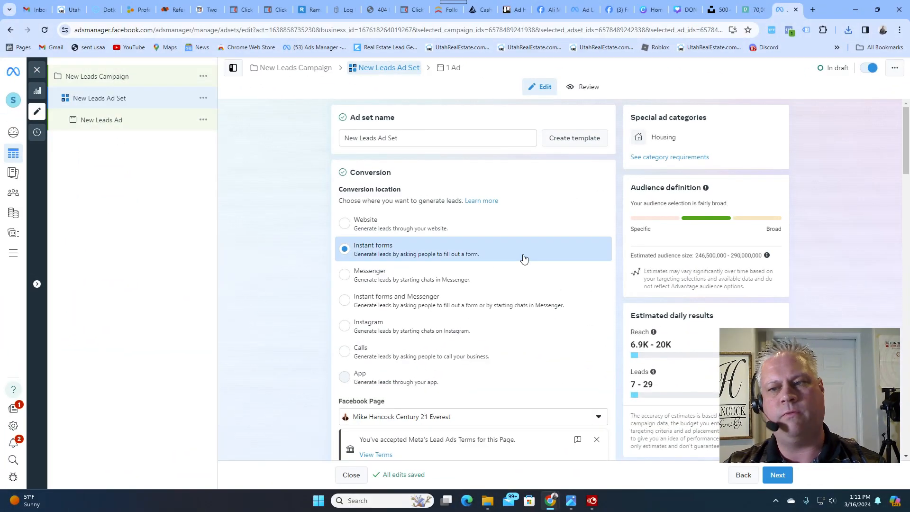
- Check the ad set's performance goal, keeping Maximize number of leads
scroll(551, 259, "down", 5)
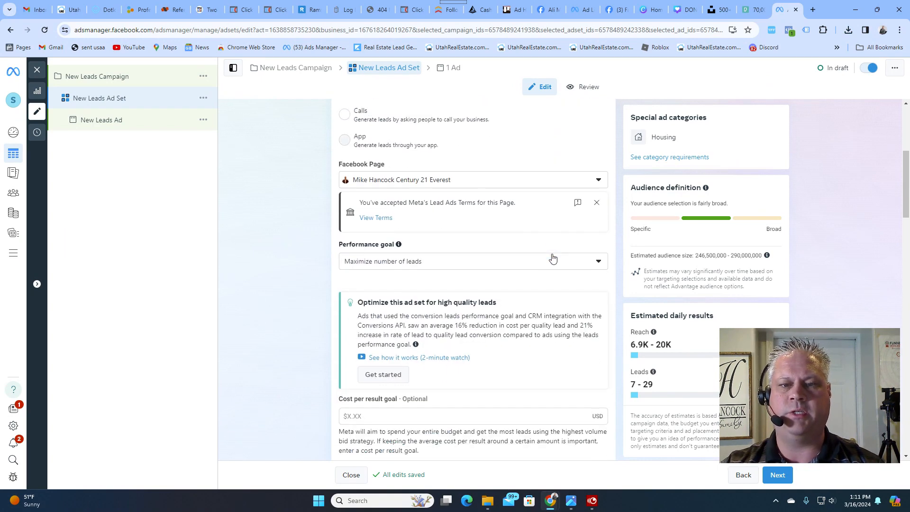
left_click(356, 262)
left_click(397, 283)
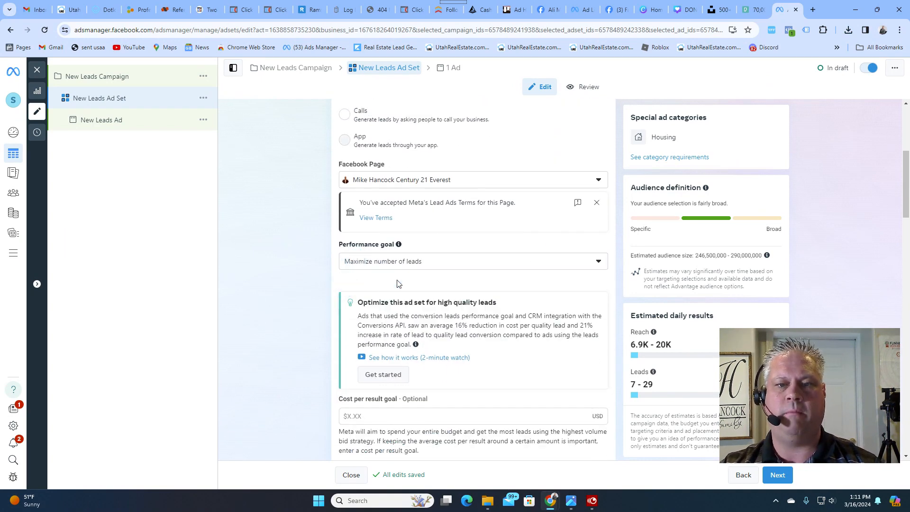
- Set the ad set's schedule to end on March 31, 2024
scroll(476, 281, "down", 3)
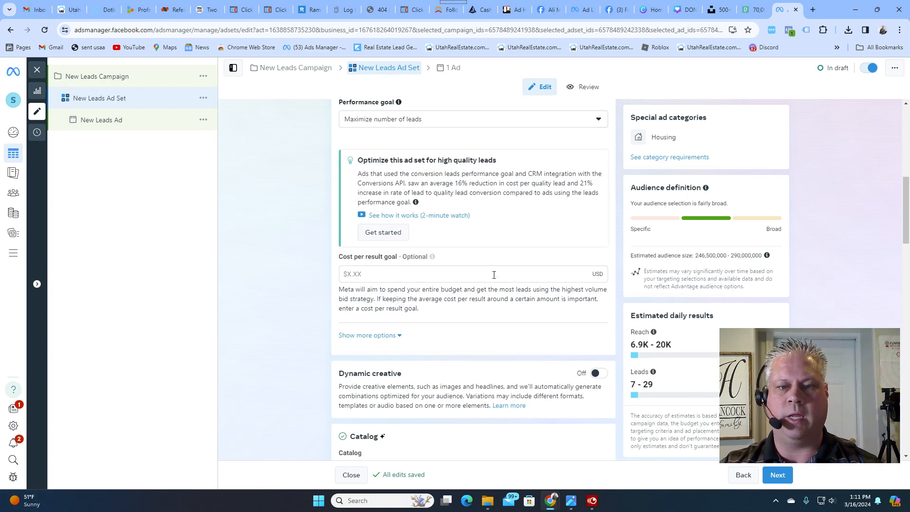
scroll(501, 275, "down", 6)
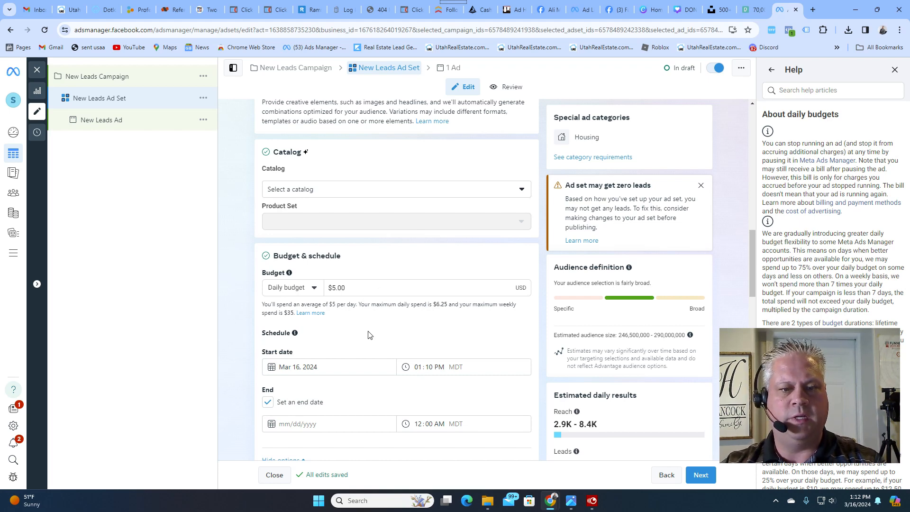
scroll(369, 335, "down", 2)
left_click(283, 328)
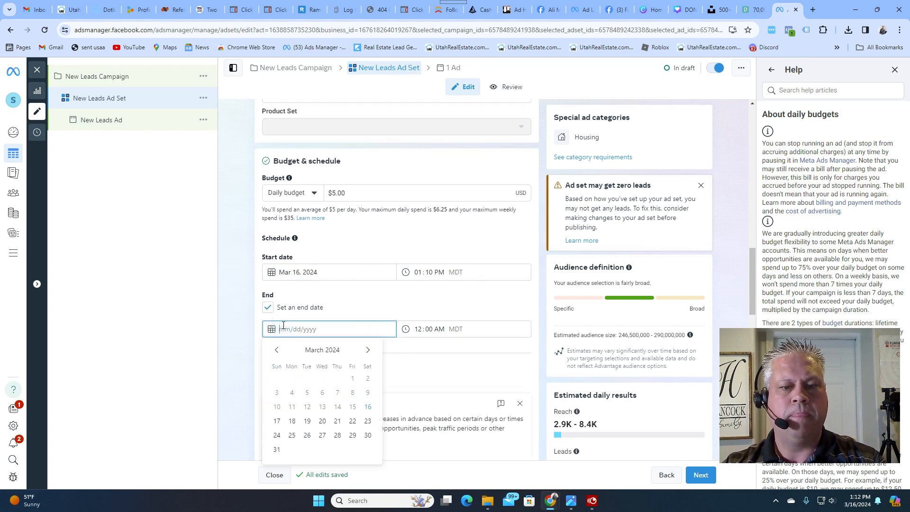
left_click(277, 449)
left_click(378, 351)
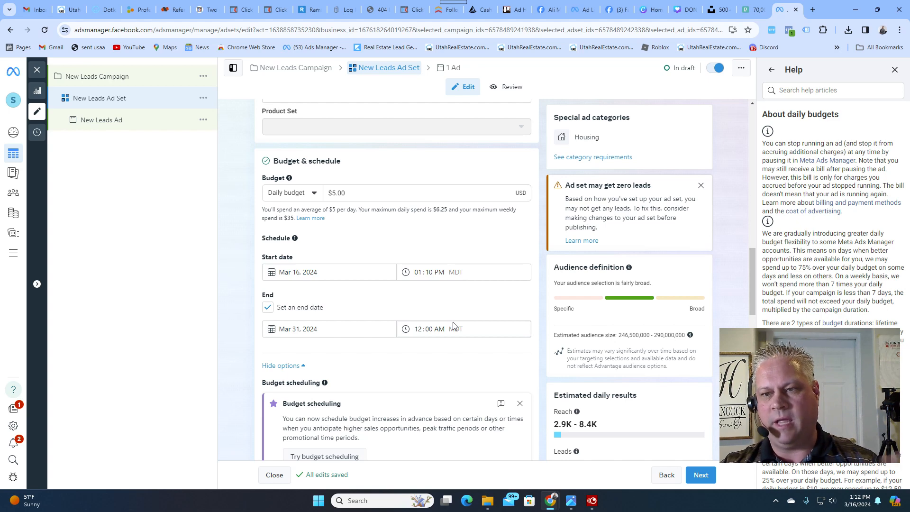
- Change the audience location from the United States to Salt Lake County, Utah
scroll(454, 322, "down", 7)
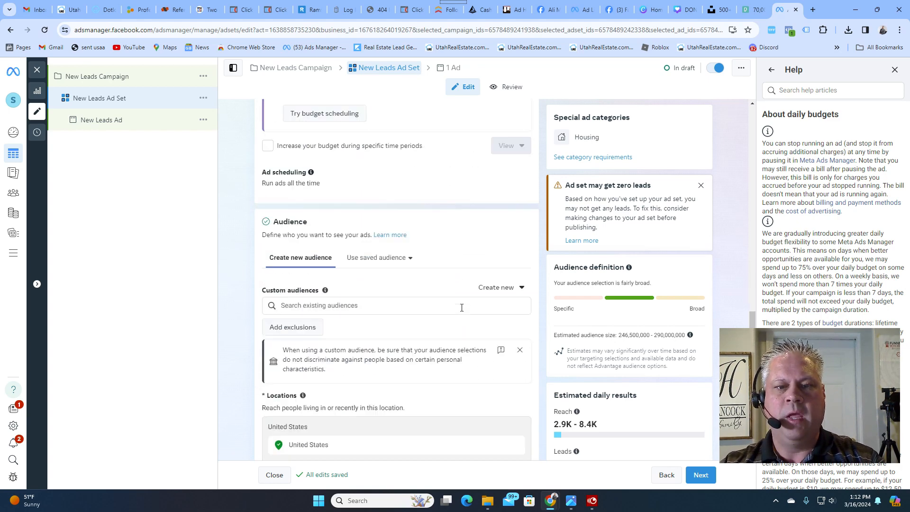
scroll(461, 308, "down", 4)
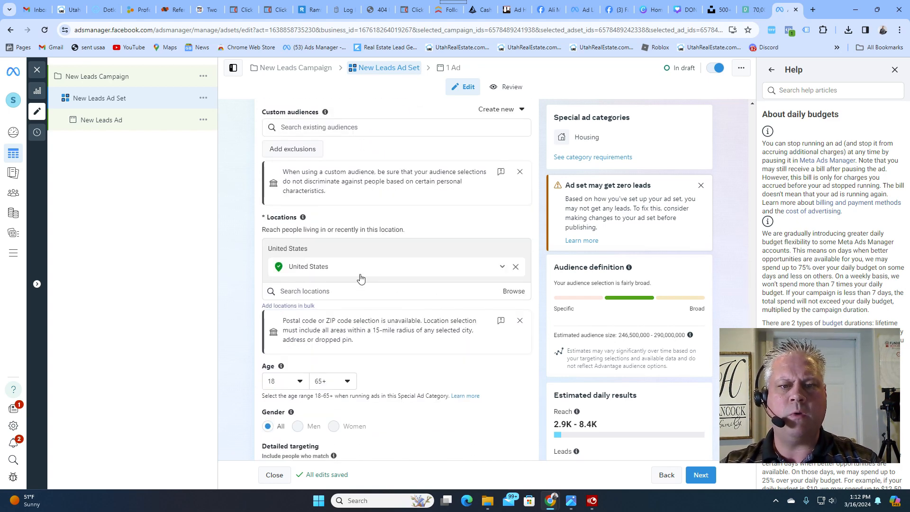
left_click(350, 267)
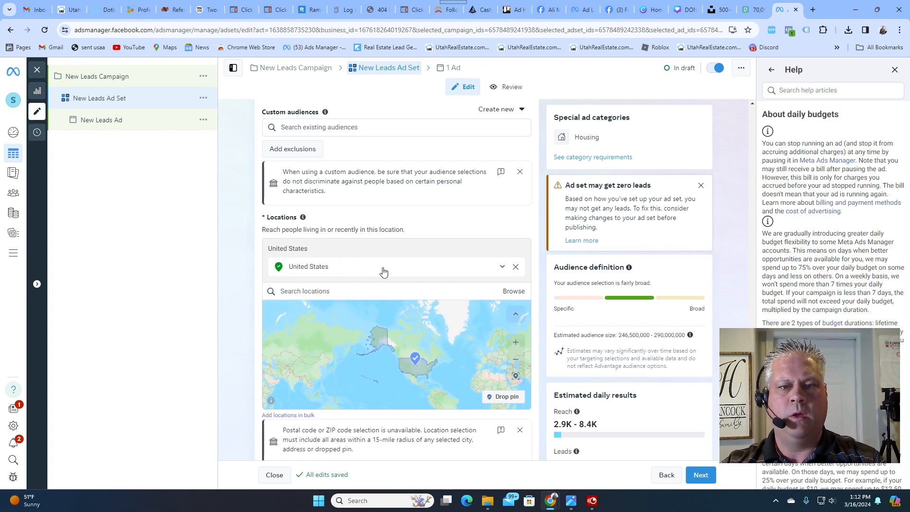
left_click(303, 292)
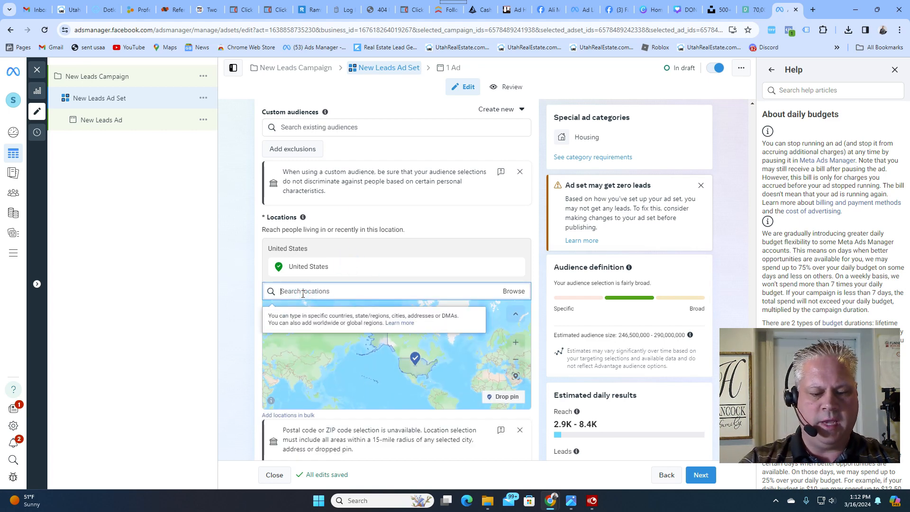
type("salt lake county")
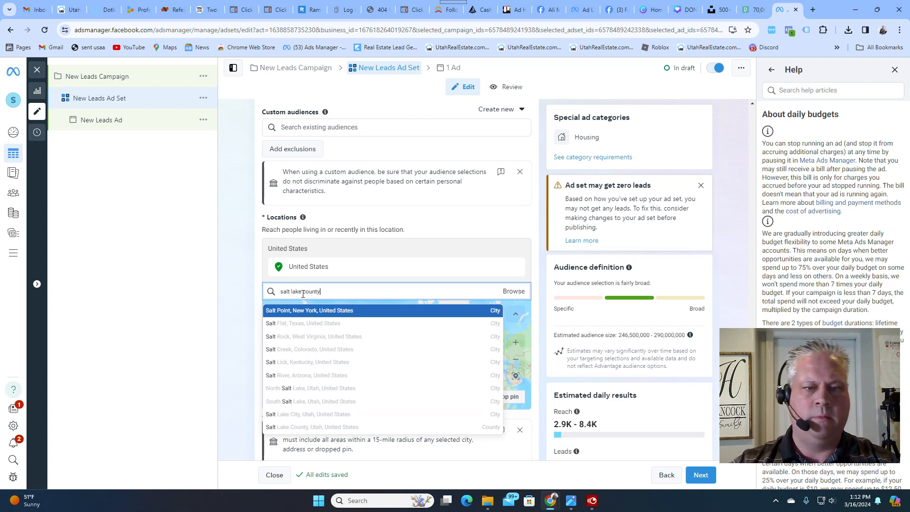
left_click(316, 311)
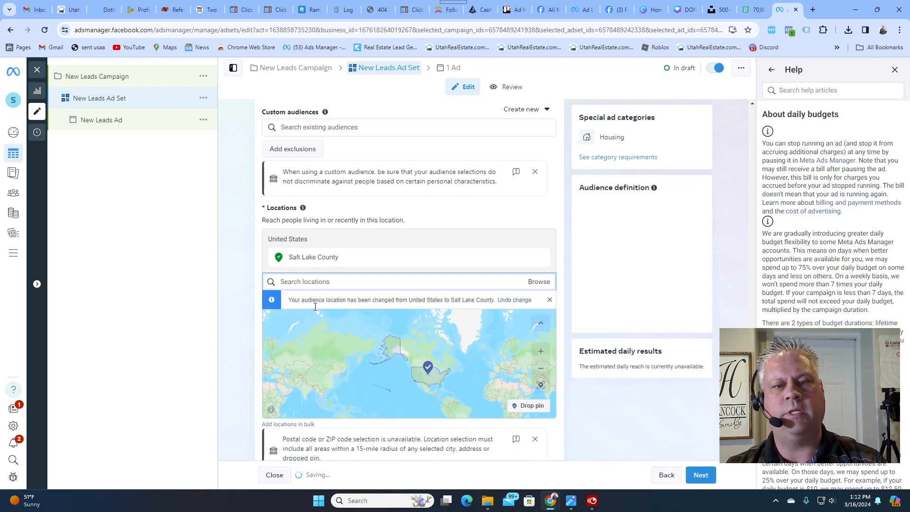
- Add the suggested detailed targeting interests First-time buyer, Starter home, Mortgage loans, Zillow and Trulia to the audience
scroll(234, 360, "down", 3)
scroll(235, 364, "down", 3)
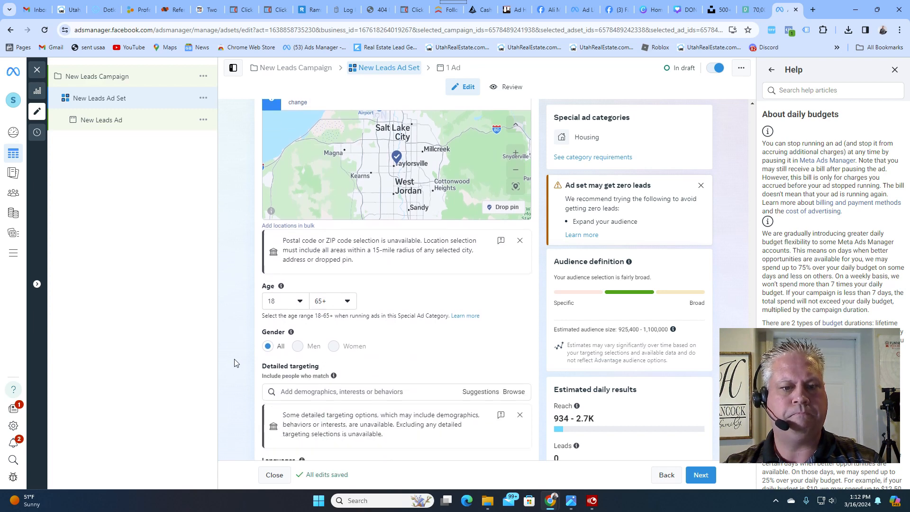
left_click(321, 321)
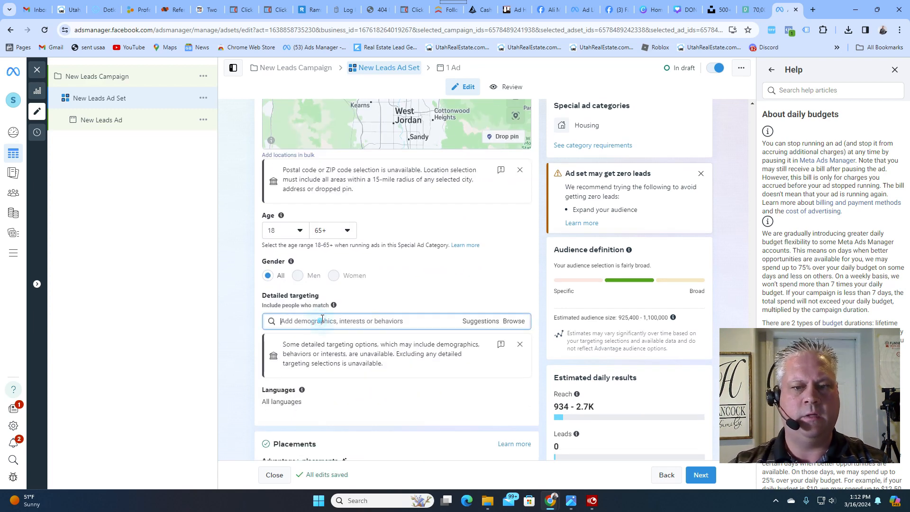
left_click(476, 322)
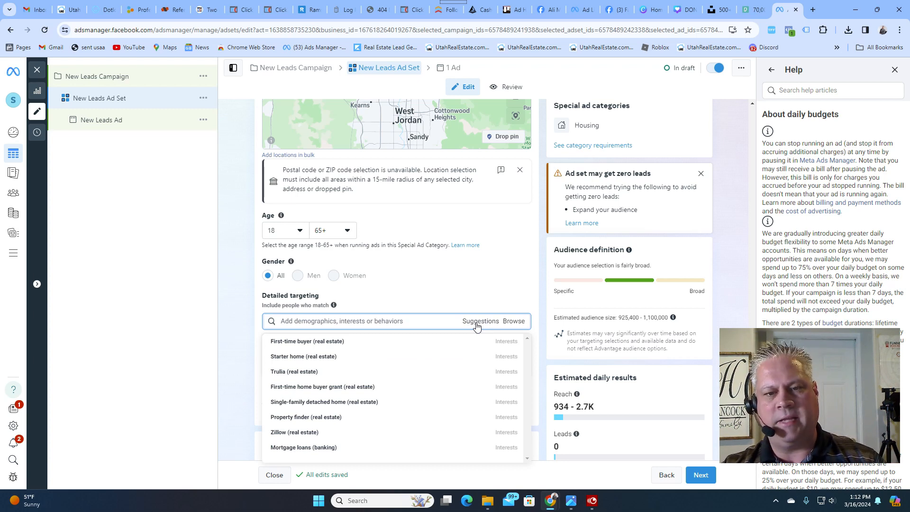
left_click(444, 269)
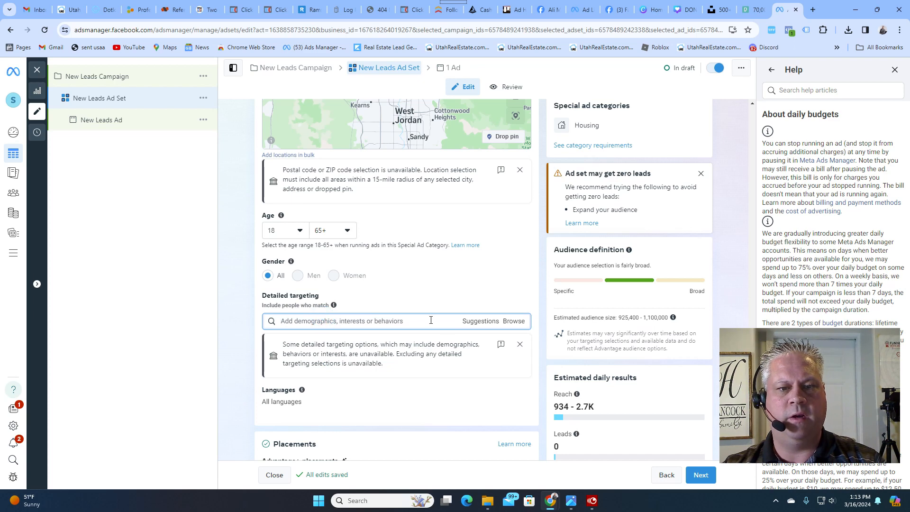
left_click(488, 323)
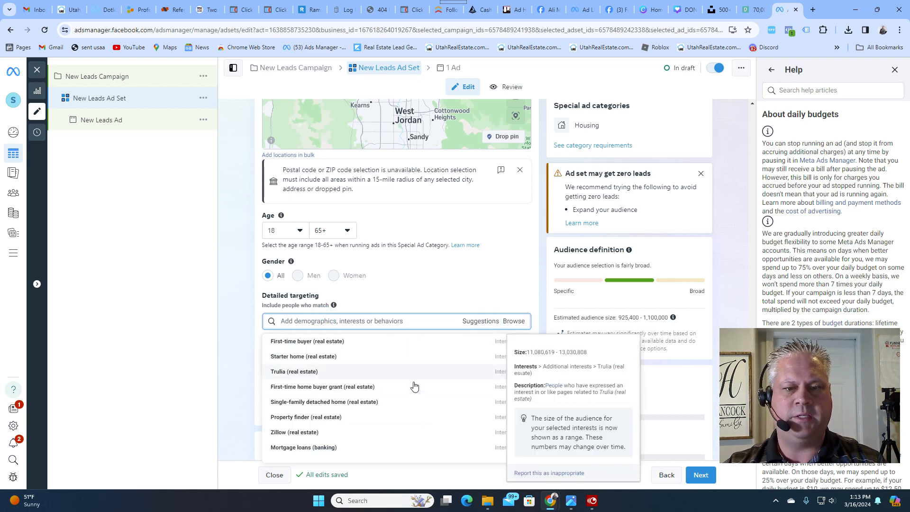
left_click(309, 342)
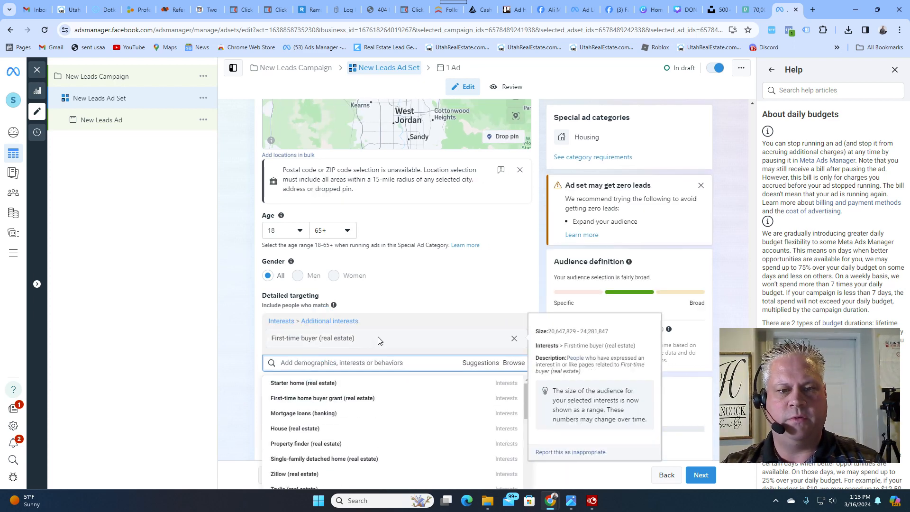
left_click(305, 385)
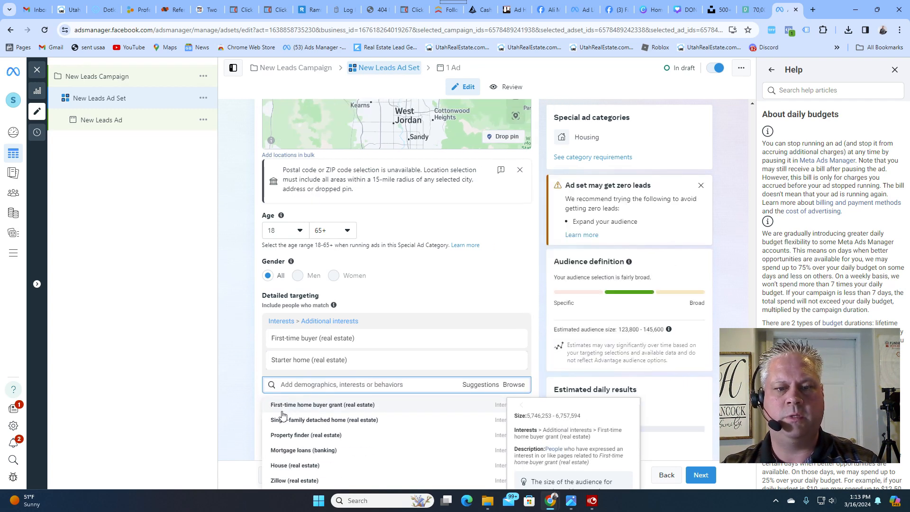
left_click(315, 455)
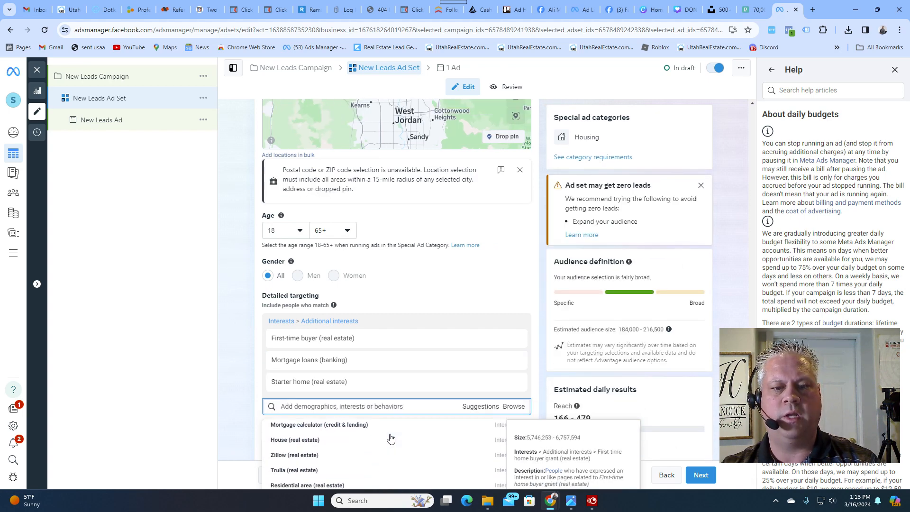
left_click(300, 455)
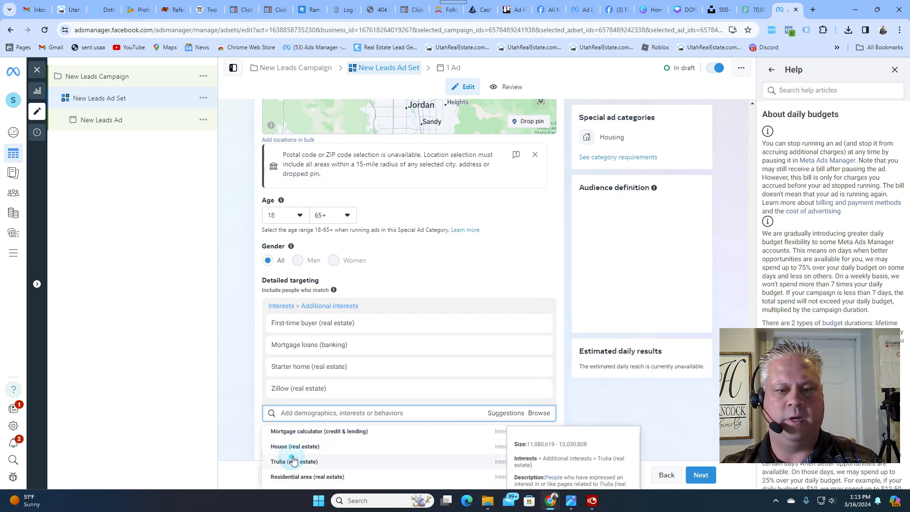
left_click(294, 448)
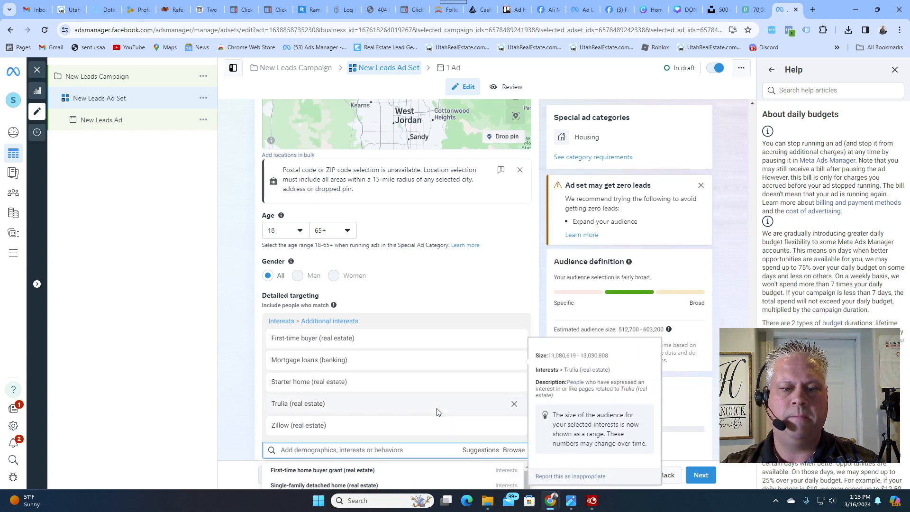
- Add the interests Mortgage calculator, Single-family detached home, First-time home buyer grant and Home (home & garden) to the detailed targeting
scroll(255, 374, "down", 4)
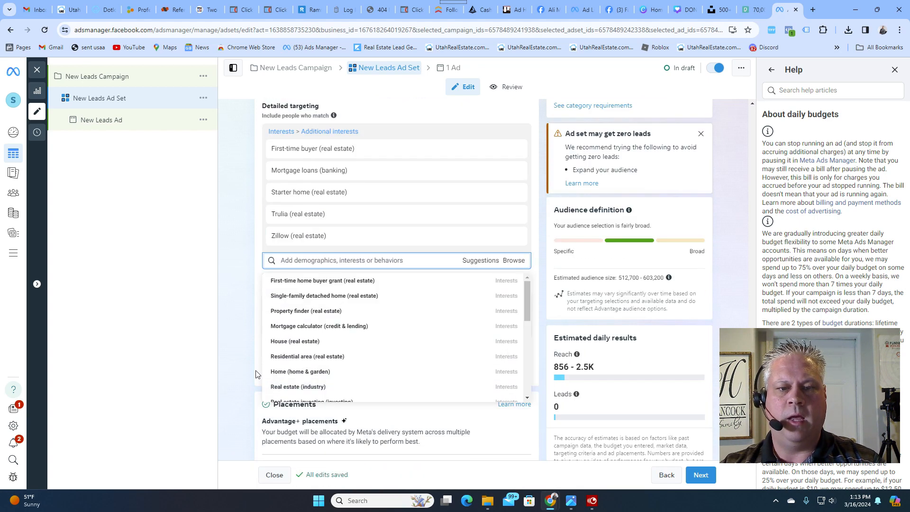
left_click(298, 327)
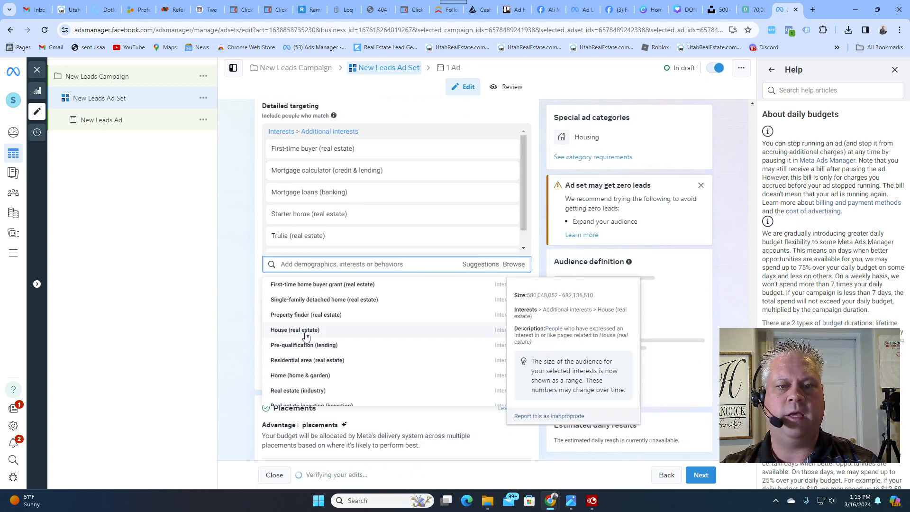
left_click(336, 300)
left_click(309, 284)
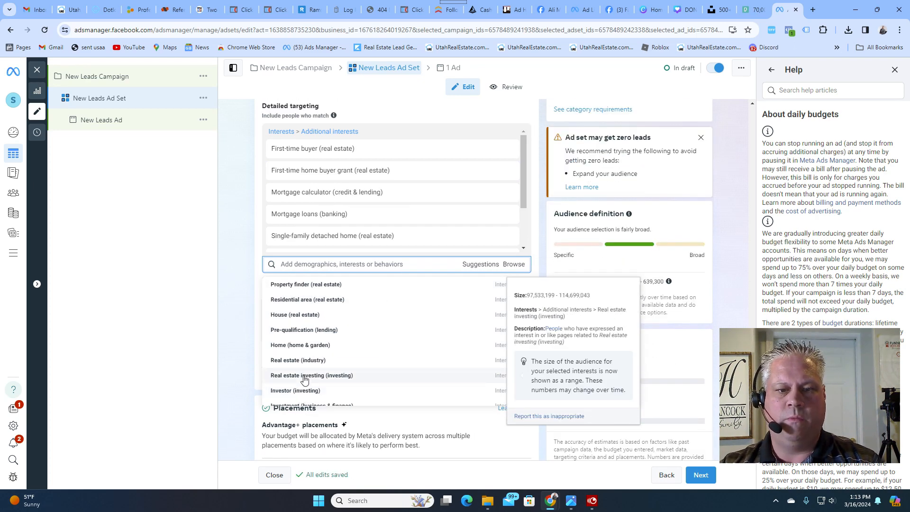
left_click(286, 346)
left_click(255, 233)
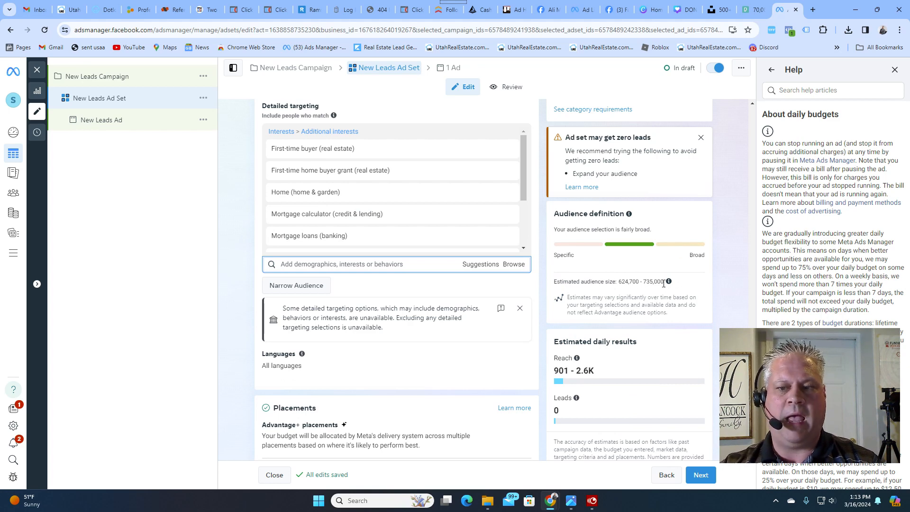
scroll(323, 347, "down", 1)
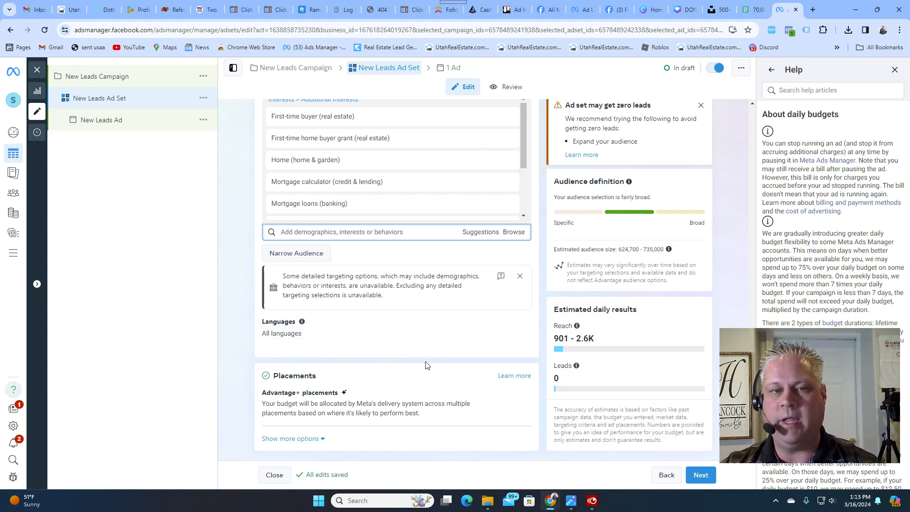
- Set the ad set's daily budget to $20.00
scroll(426, 365, "up", 10)
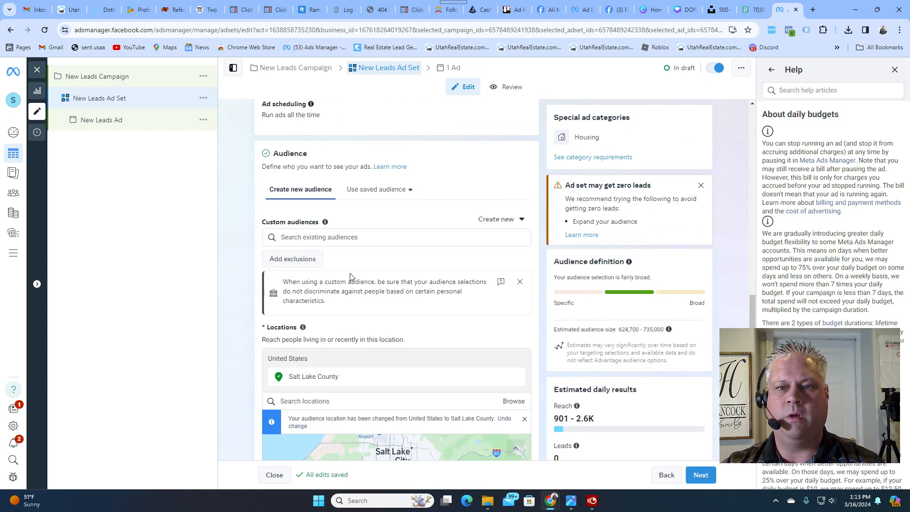
scroll(350, 276, "up", 10)
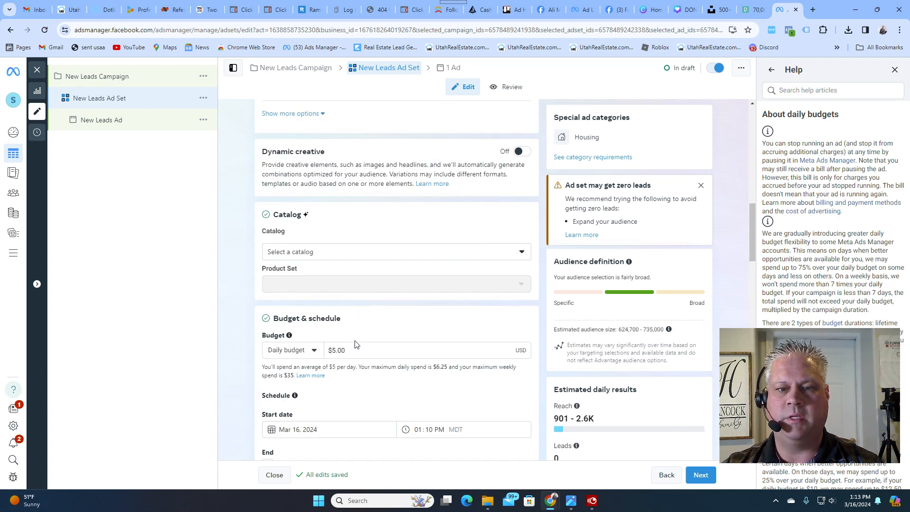
left_click(357, 349)
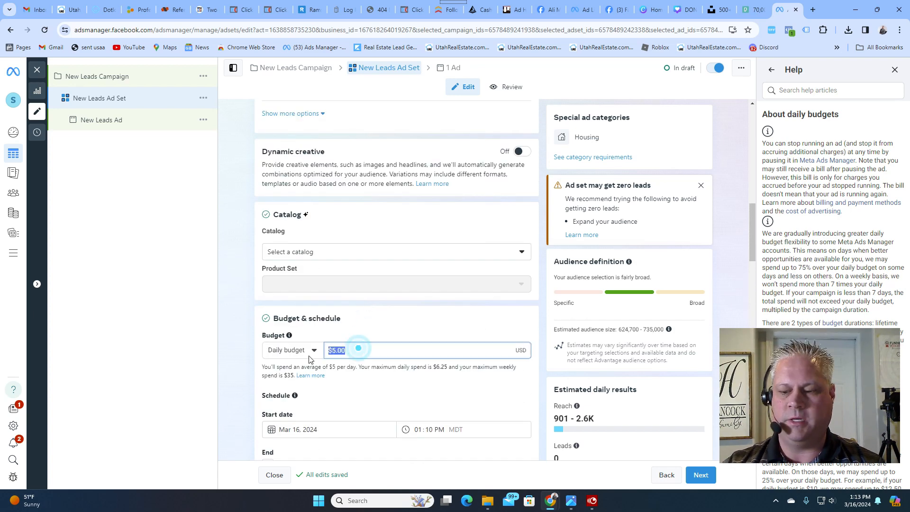
double_click(386, 330)
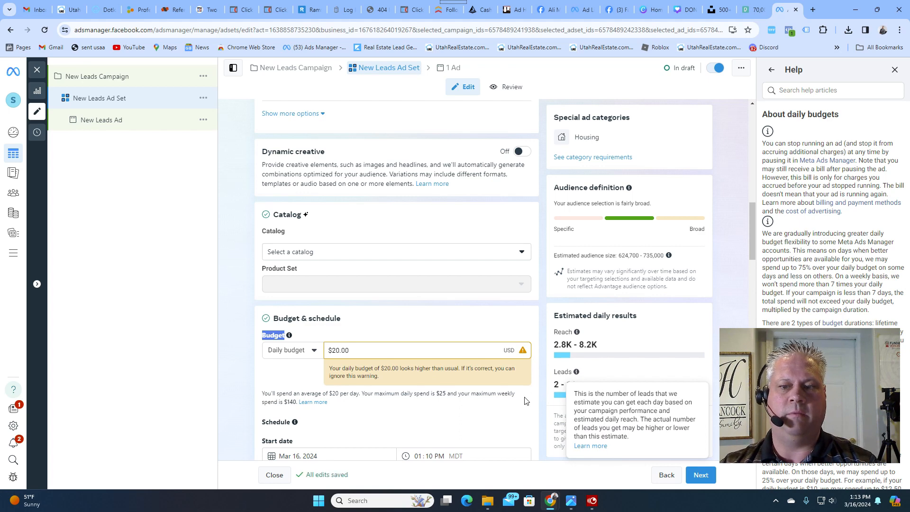
left_click(528, 411)
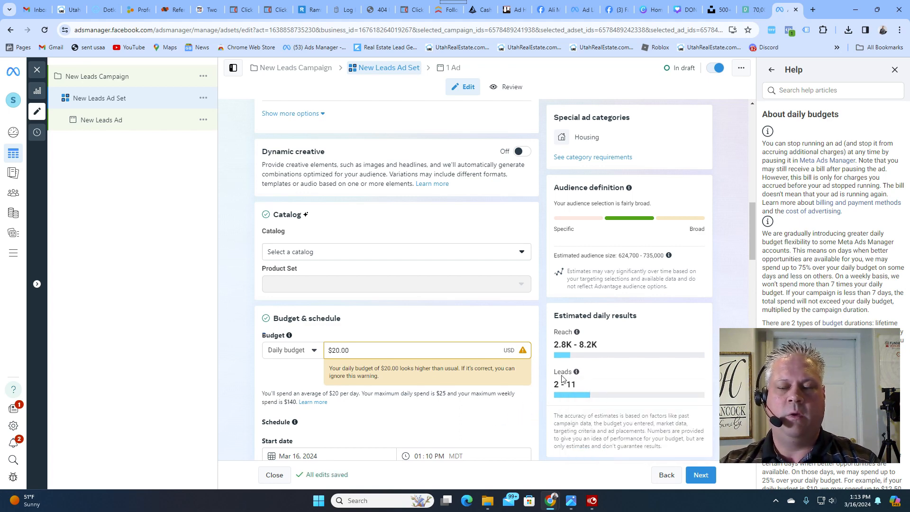
mouse_move(575, 379)
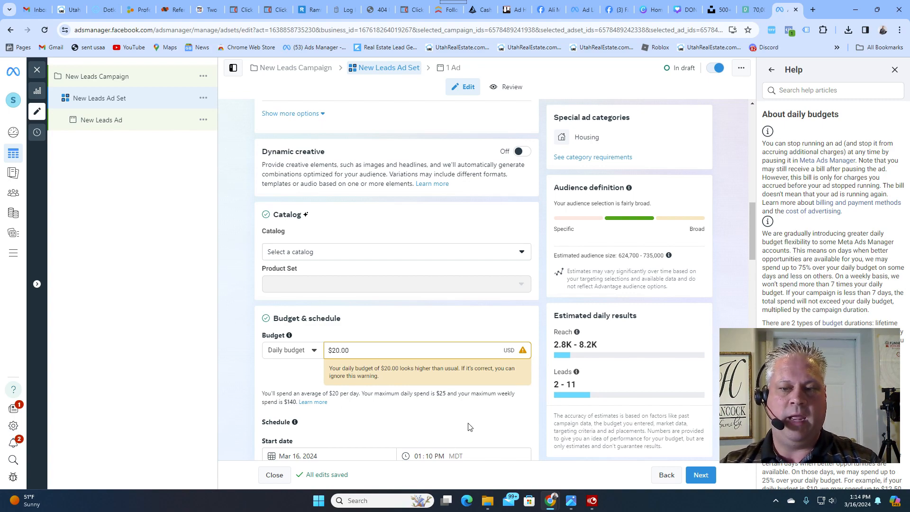
- Continue to the New Leads Ad and look over its Instagram account and ad setup options, keeping Use selected Page and Create ad
scroll(471, 423, "down", 20)
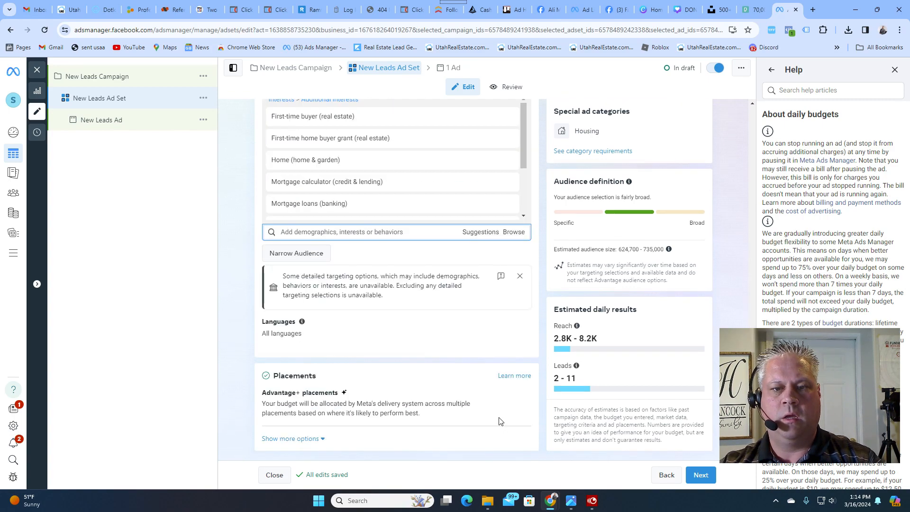
left_click(701, 475)
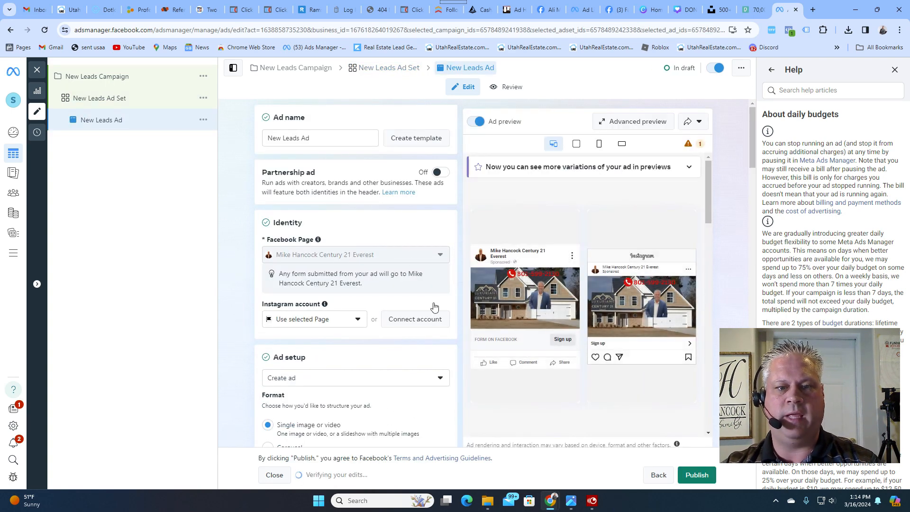
scroll(321, 297, "down", 1)
left_click(322, 277)
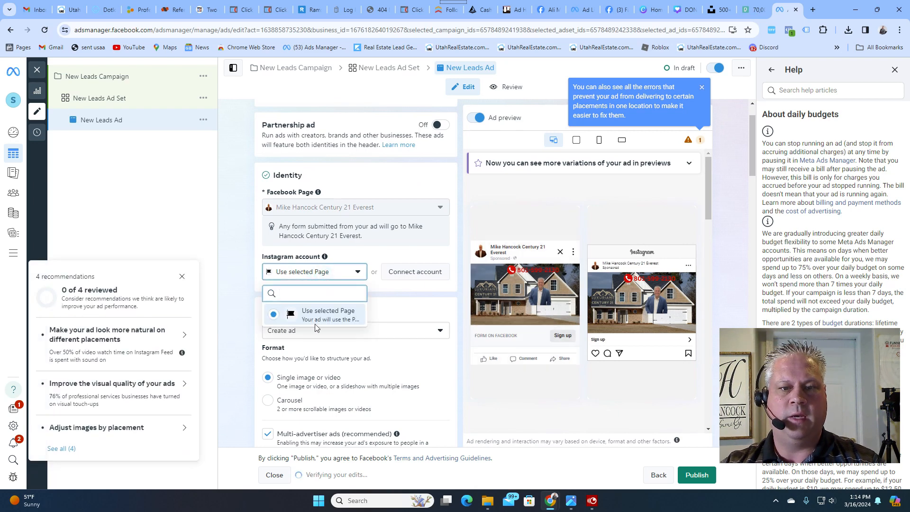
left_click(390, 299)
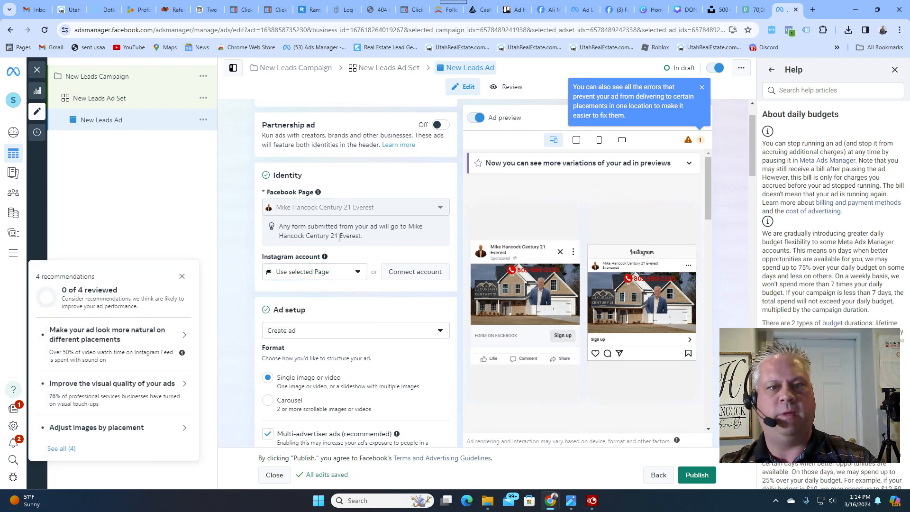
scroll(348, 260, "down", 2)
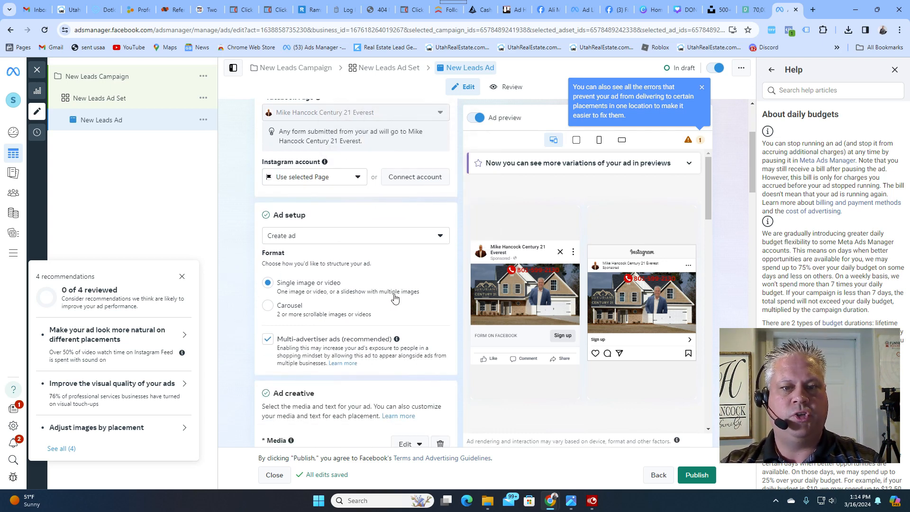
left_click(313, 234)
left_click(334, 237)
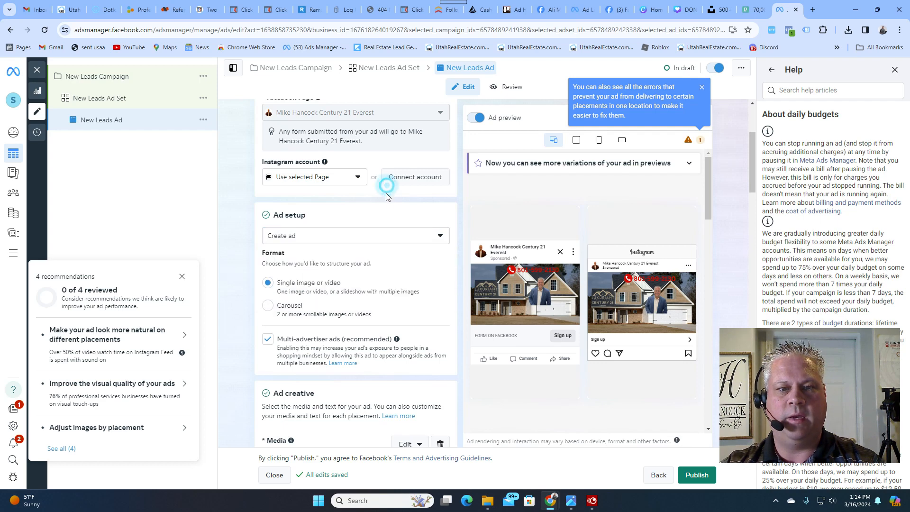
- Remove the existing media from the ad creative and open the image selection for new media
scroll(328, 302, "down", 2)
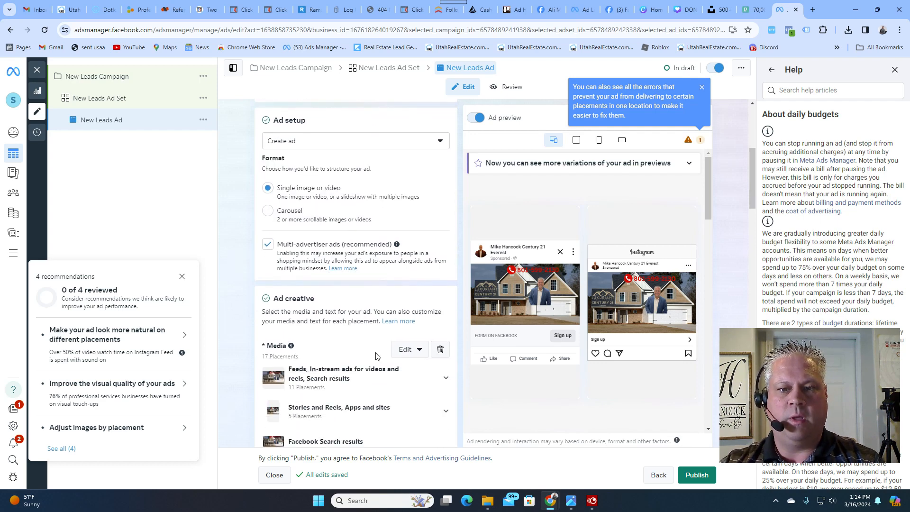
left_click(407, 350)
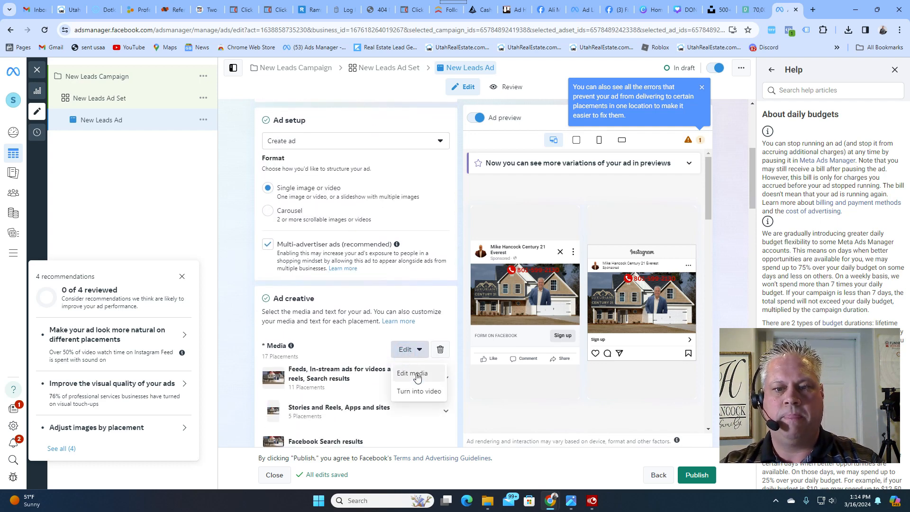
left_click(440, 349)
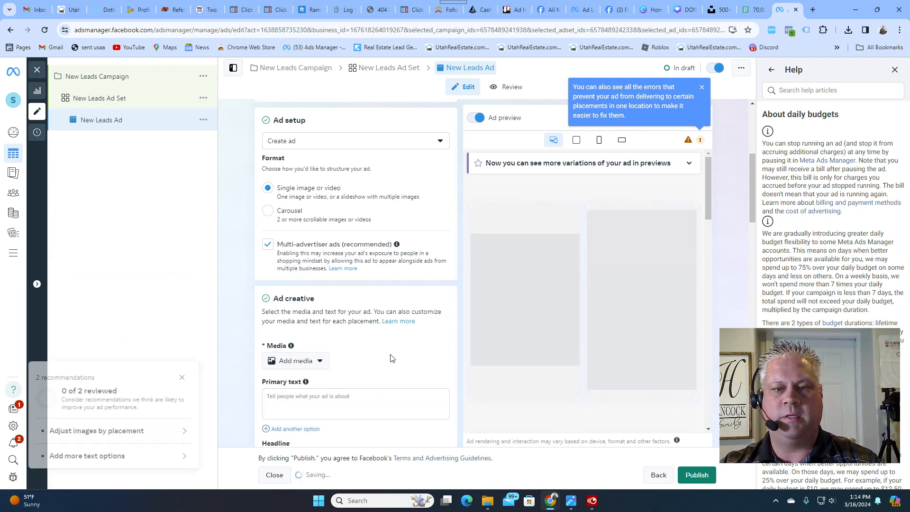
left_click(303, 368)
left_click(295, 381)
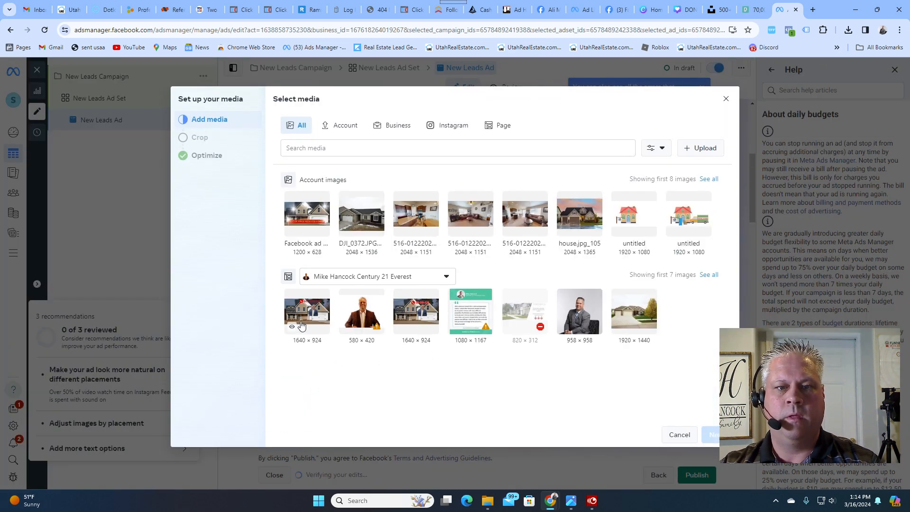
left_click(709, 148)
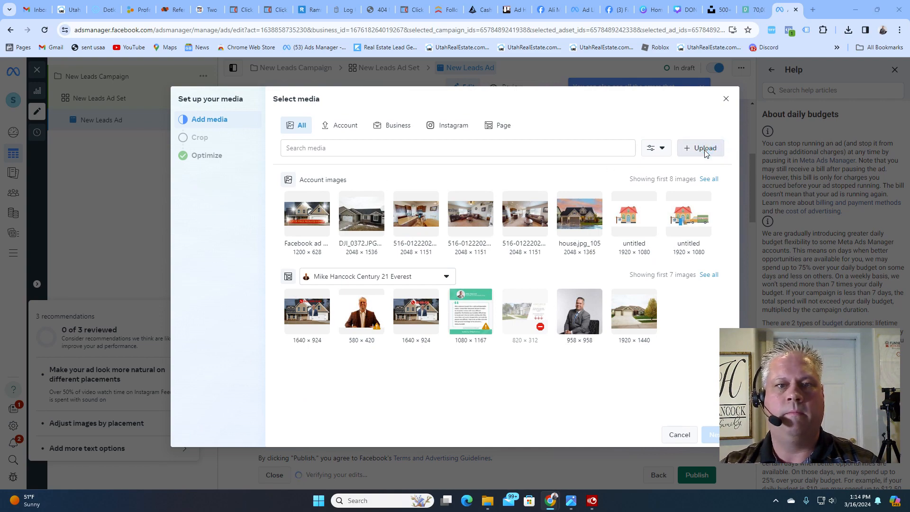
scroll(316, 260, "down", 10)
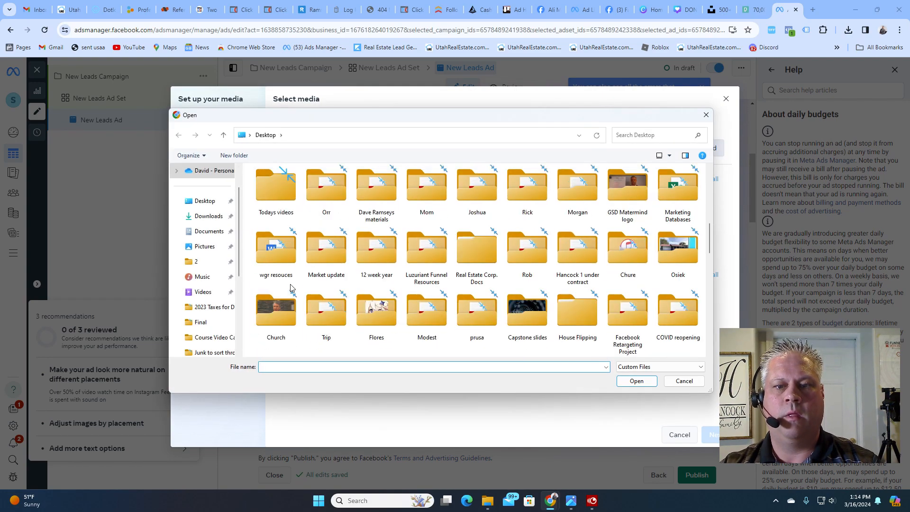
left_click(328, 255)
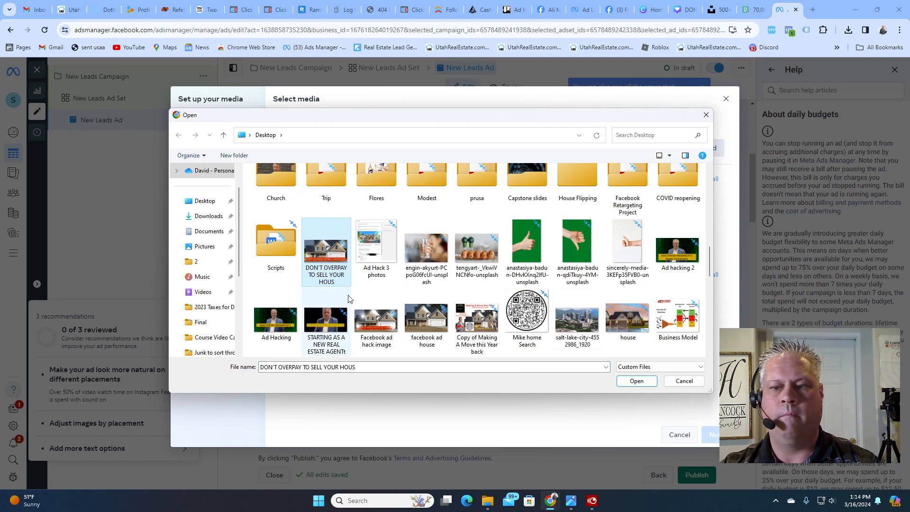
left_click(681, 435)
left_click(684, 381)
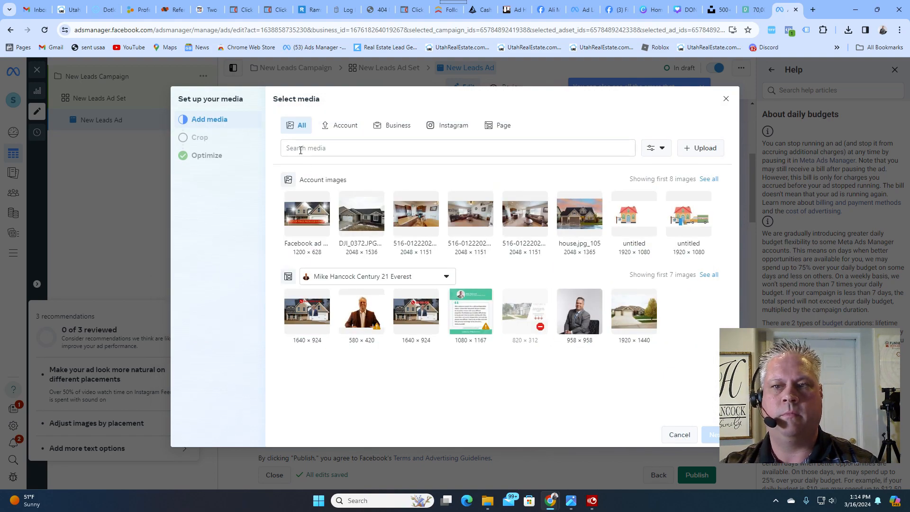
- Upload the Desktop image "DON'T OVERPAY TO SELL YOUR HOUS" as the ad's media and continue to cropping
left_click(700, 148)
scroll(359, 283, "down", 10)
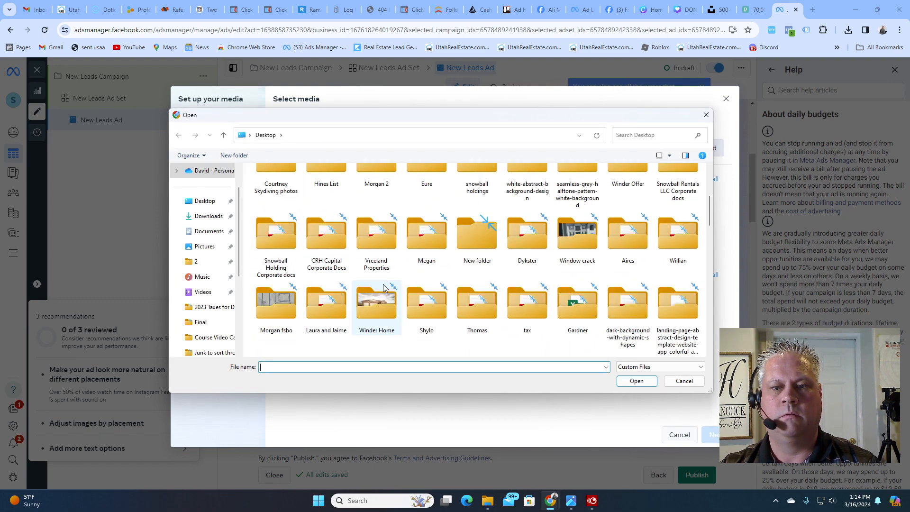
left_click(326, 247)
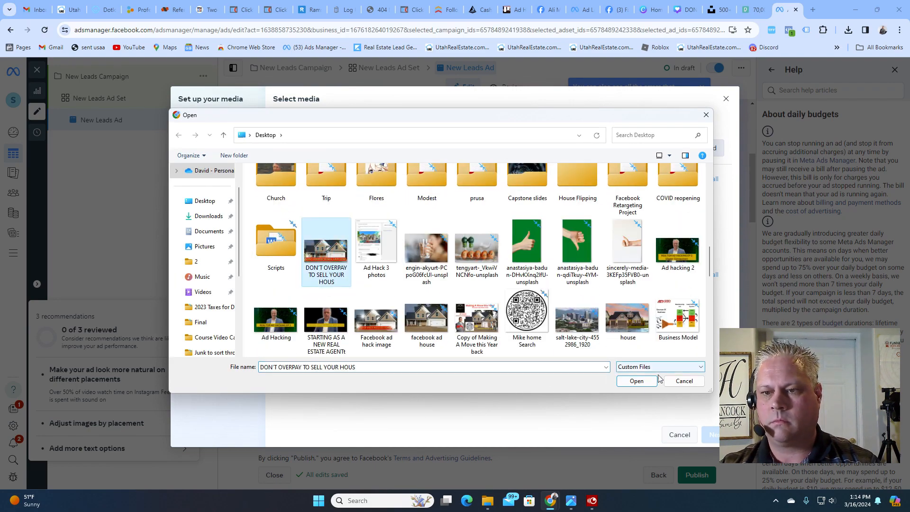
left_click(643, 382)
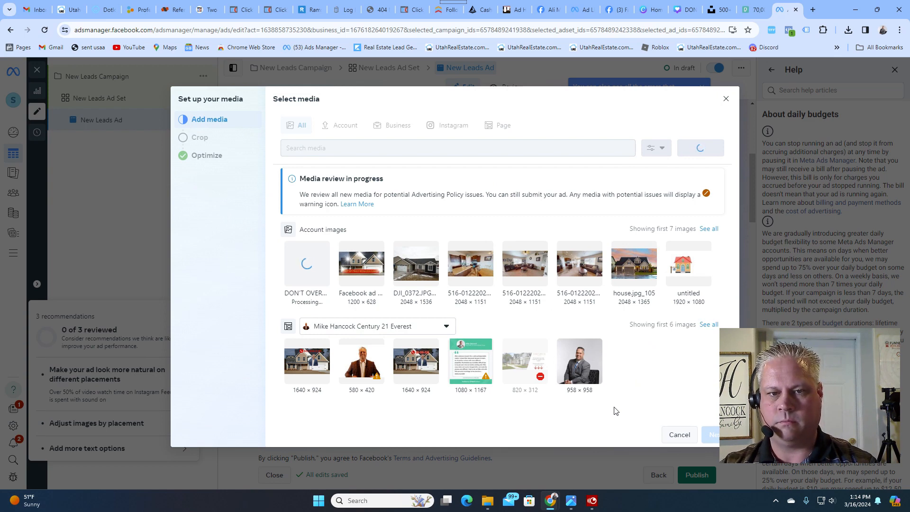
left_click(711, 435)
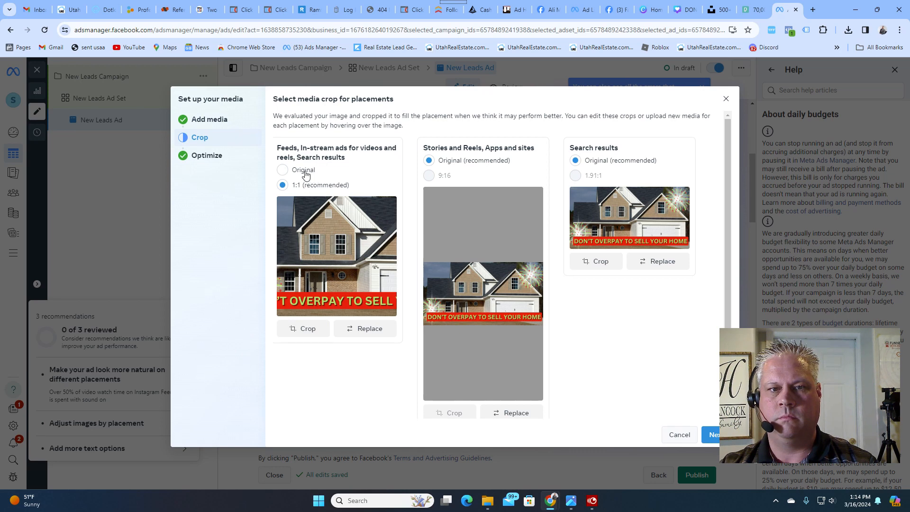
- Use the Original crop for feeds, in-stream ads and search results, and finish the media setup with the default Advantage+ creative optimizations
left_click(283, 171)
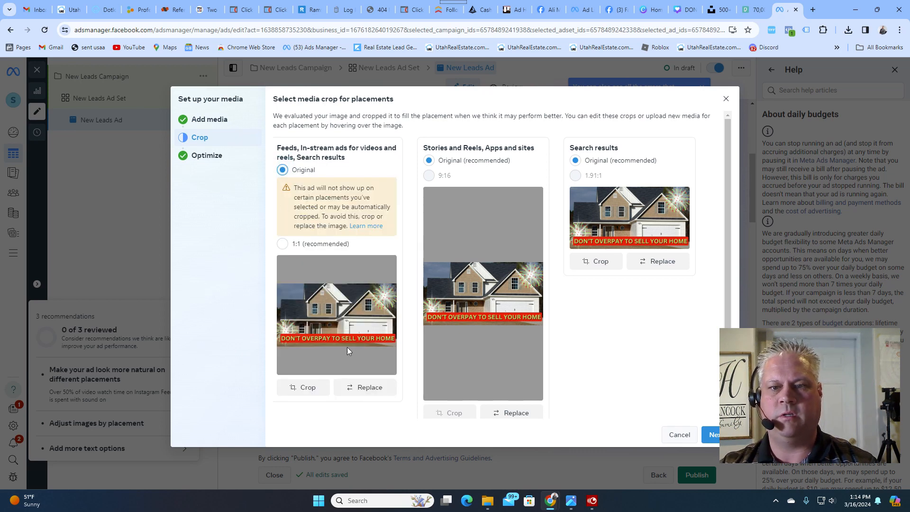
left_click(711, 434)
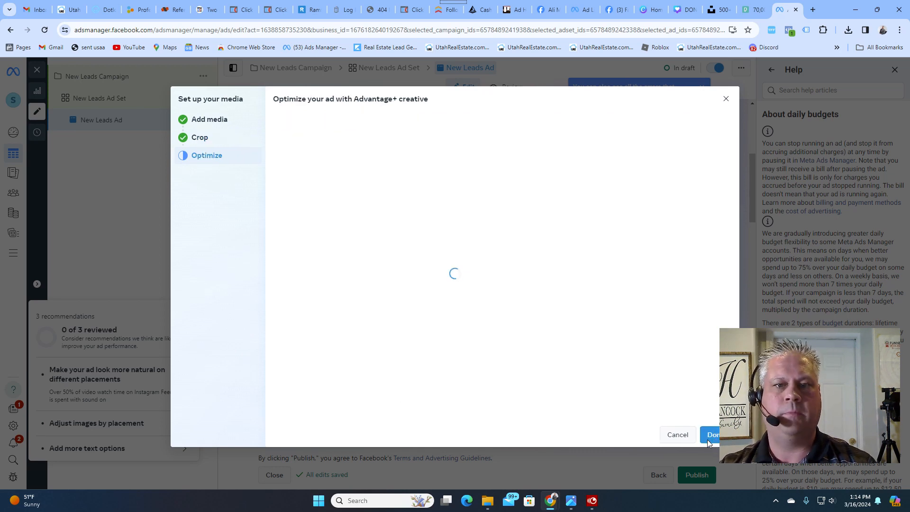
scroll(516, 276, "down", 1)
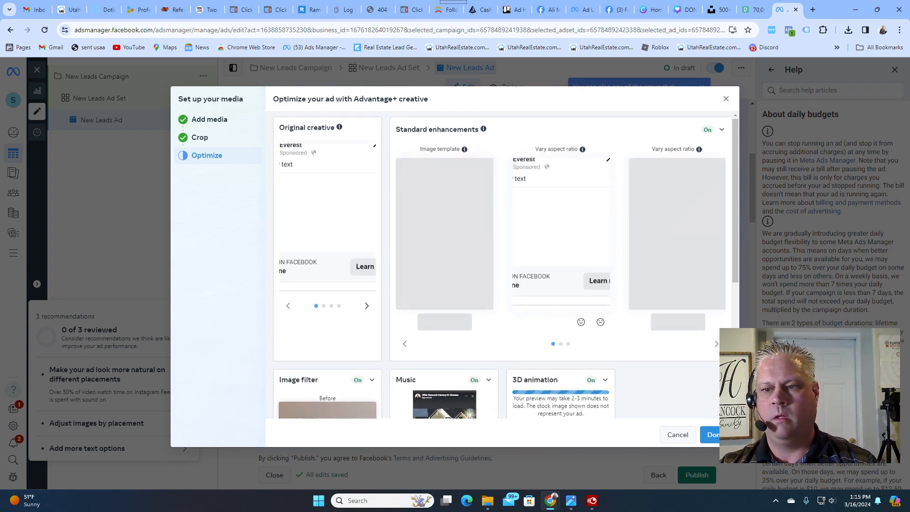
scroll(711, 440, "up", 1)
left_click(711, 441)
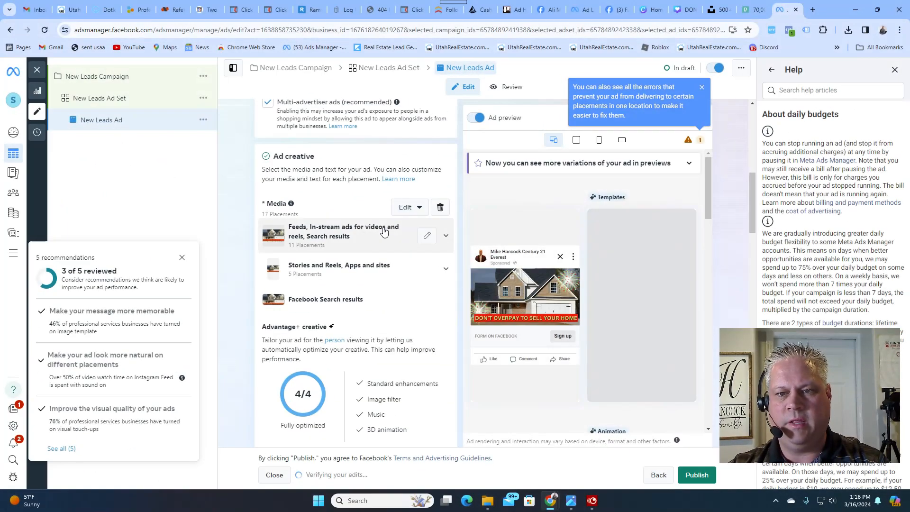
- Begin the ad's primary text with the line "ATTENTION HOME OWNERS!" followed by a blank line
scroll(406, 258, "down", 5)
left_click(265, 270)
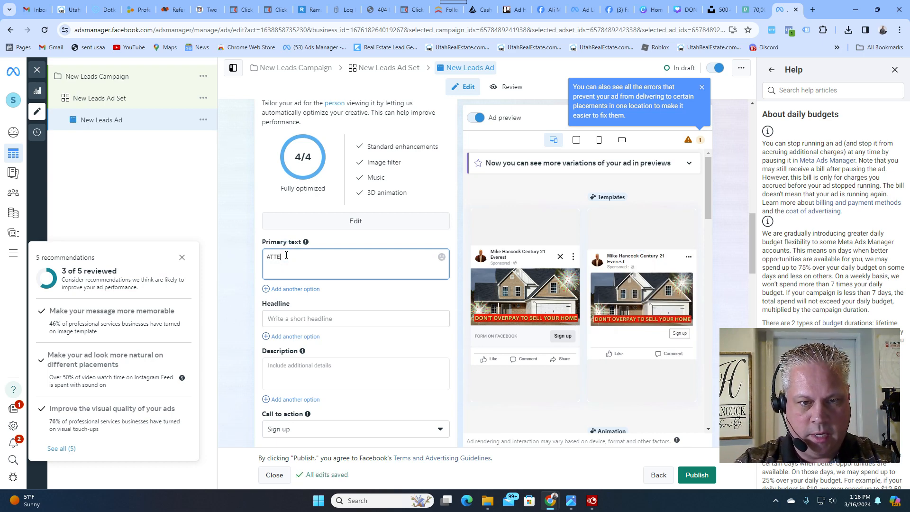
type("ATTENTION HOME OWNE")
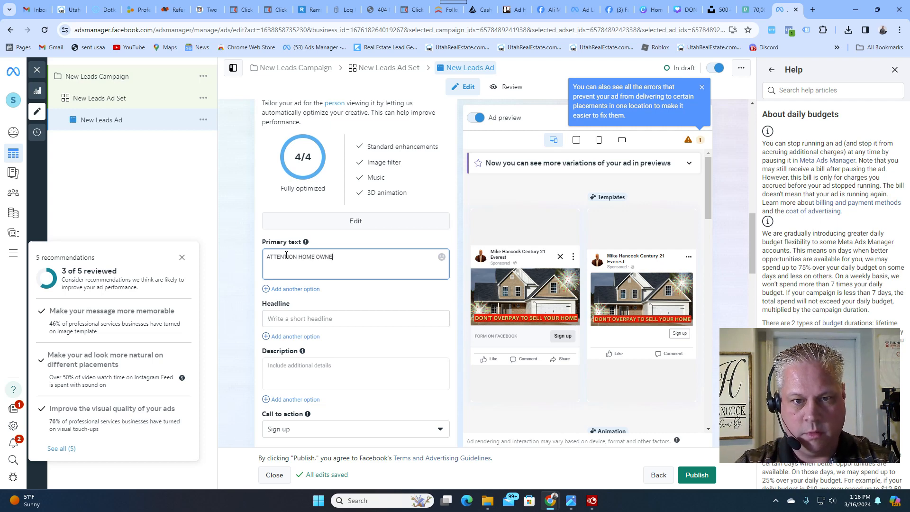
type("RS!")
key("Return")
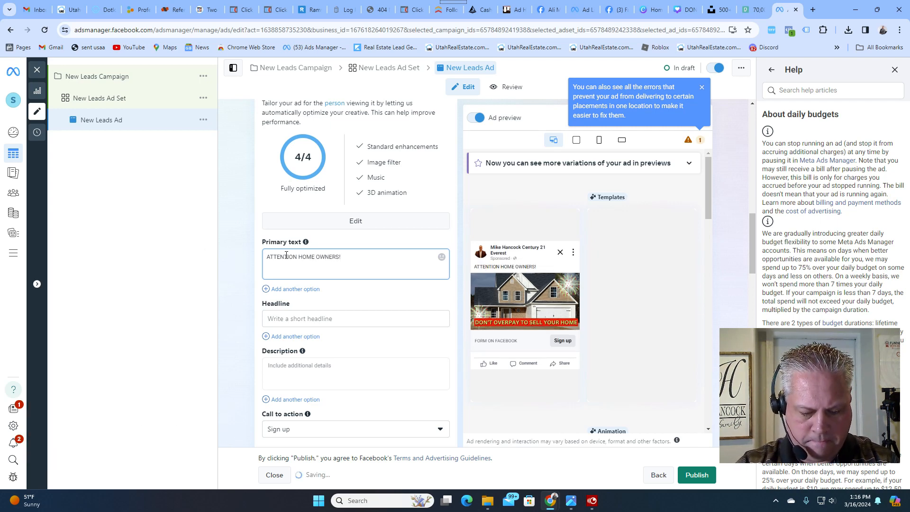
key("Return")
- Add "The Hardest part of selling your home is the high fees you're asked to pay!" to the primary text, correcting the misspelled "high"
type("The")
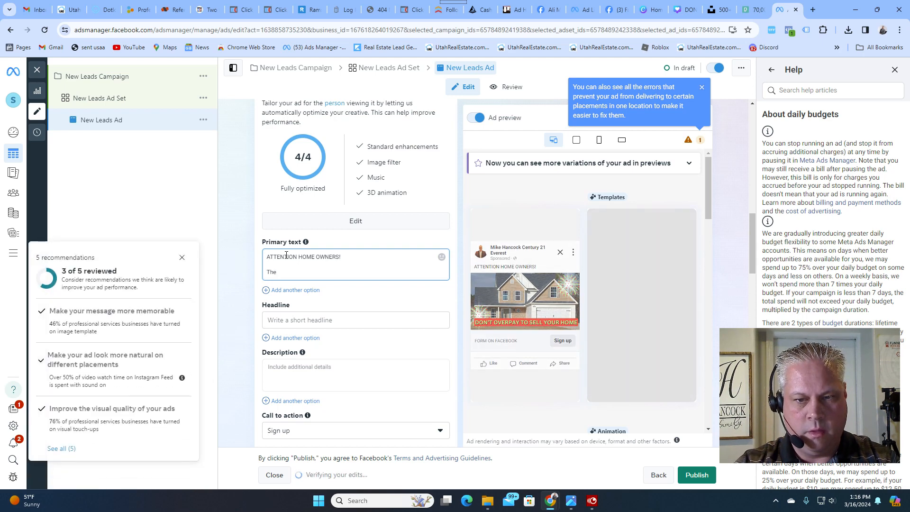
type(" Hardes")
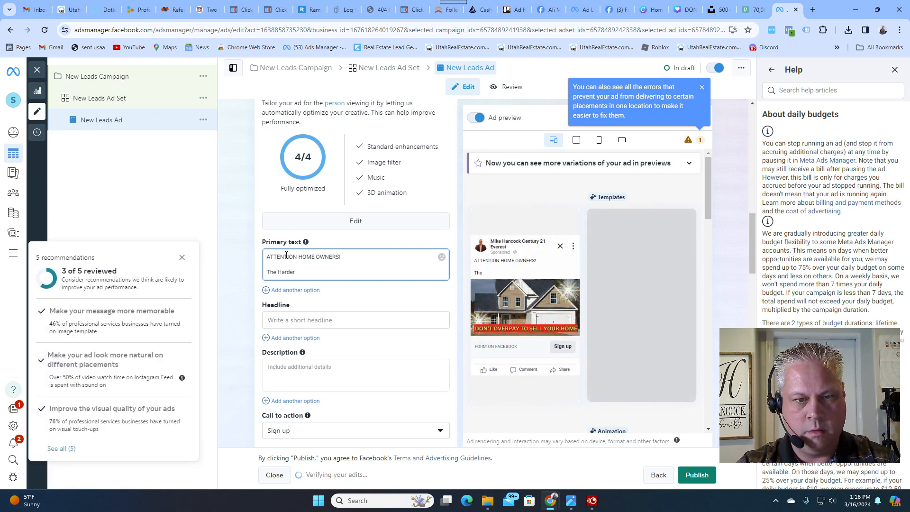
type("t part of selling")
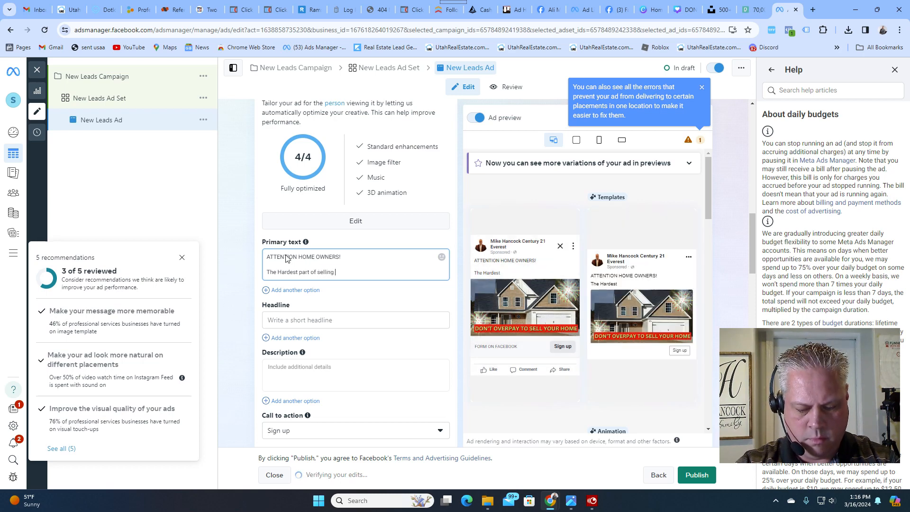
type(" your home is the ")
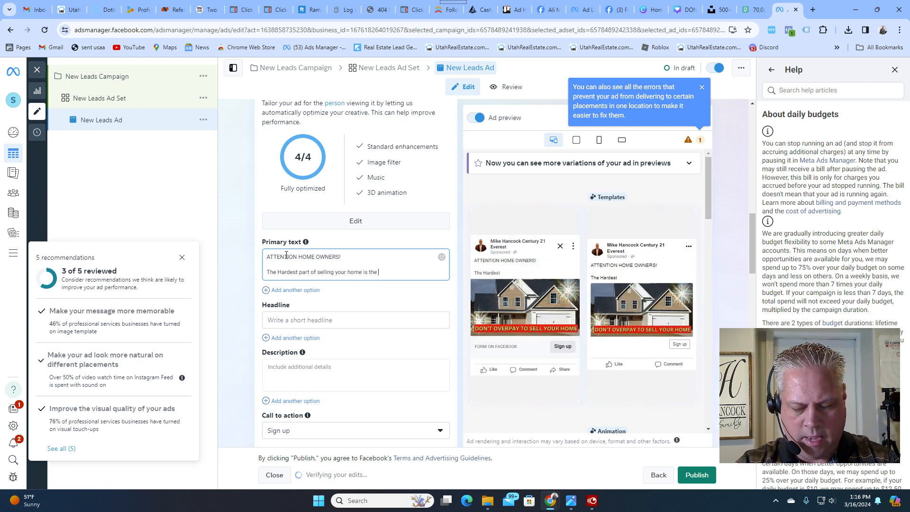
type("hight fees you")
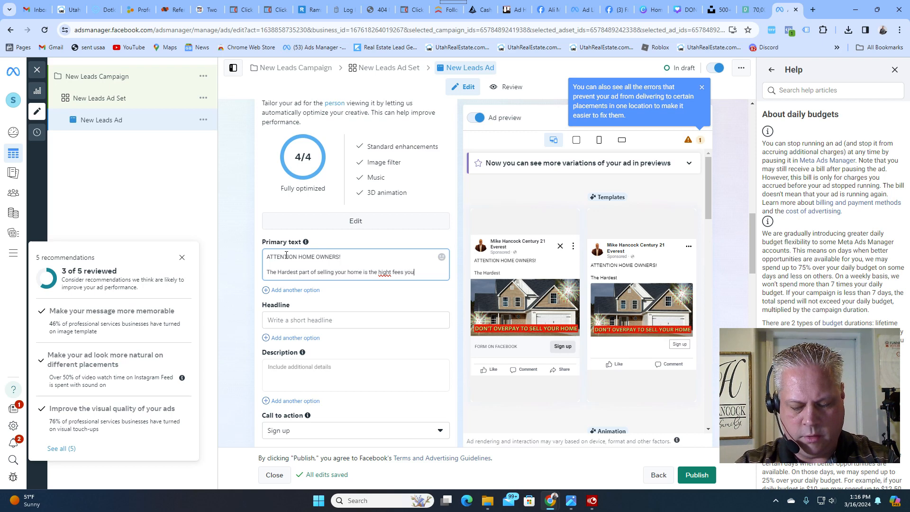
type("'re asked to pay")
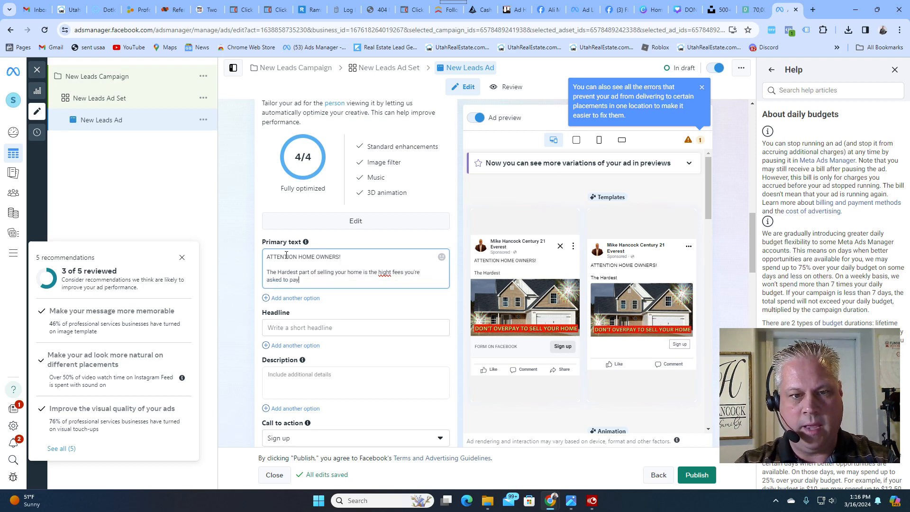
type("!")
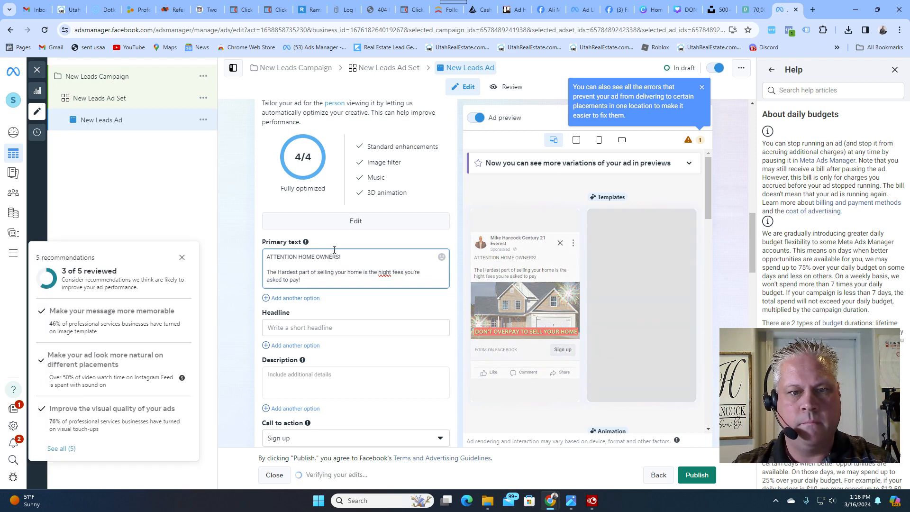
right_click(391, 272)
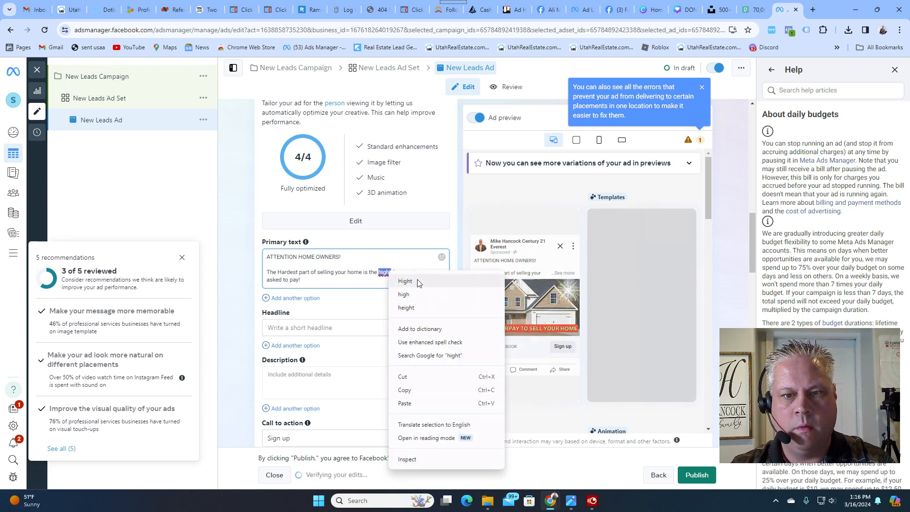
left_click(417, 285)
left_click(315, 287)
- Add a closing paragraph to the primary text: "I only charge 1.5% when you use me to sell your home and buy another."
key("Return")
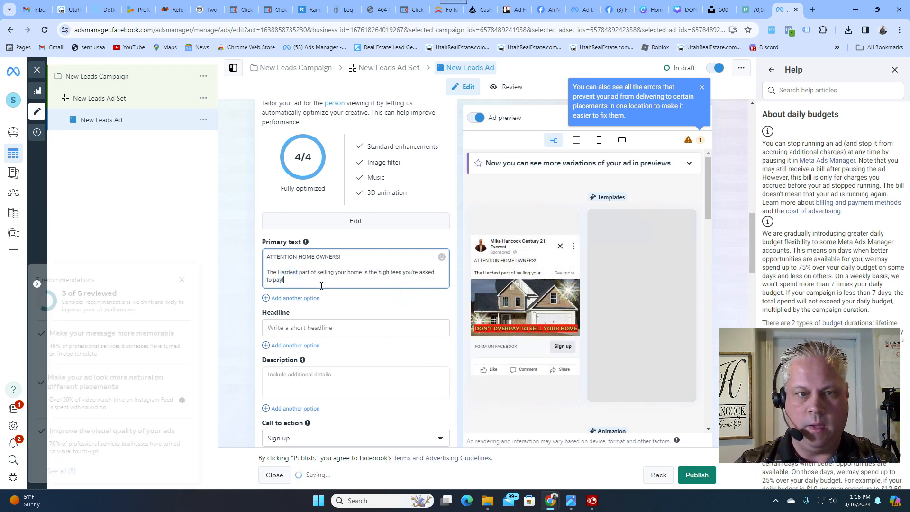
type("I only")
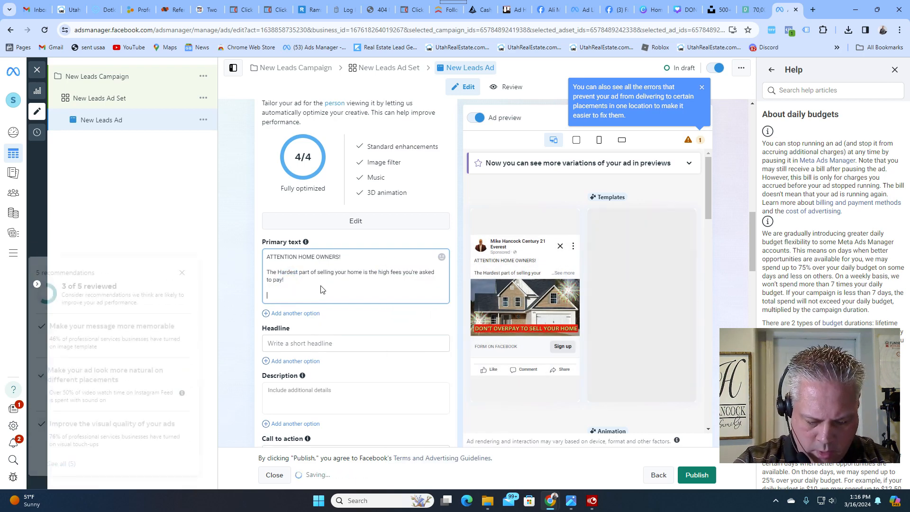
type(" charg")
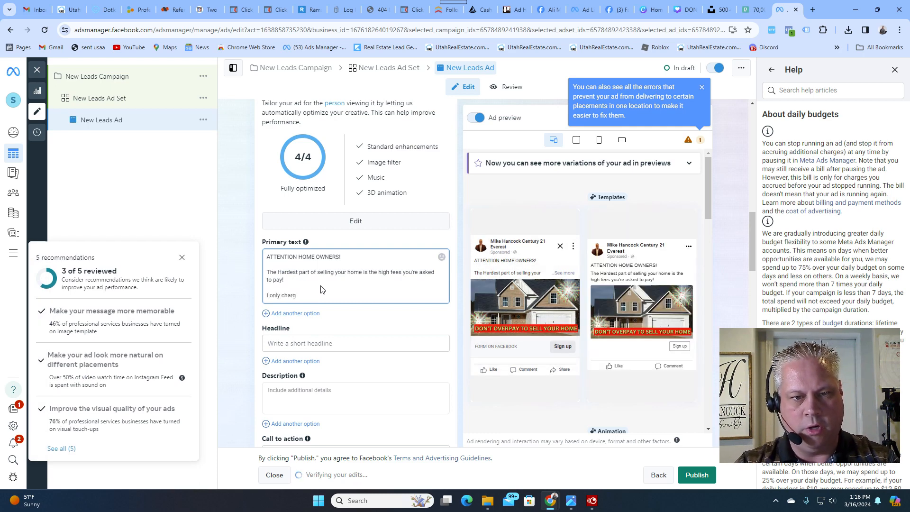
type("e 1.5")
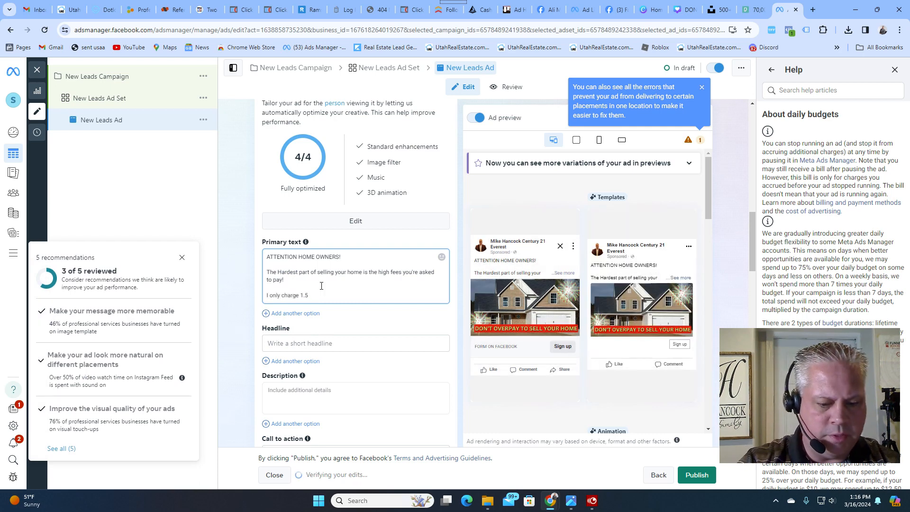
type("% when you use me")
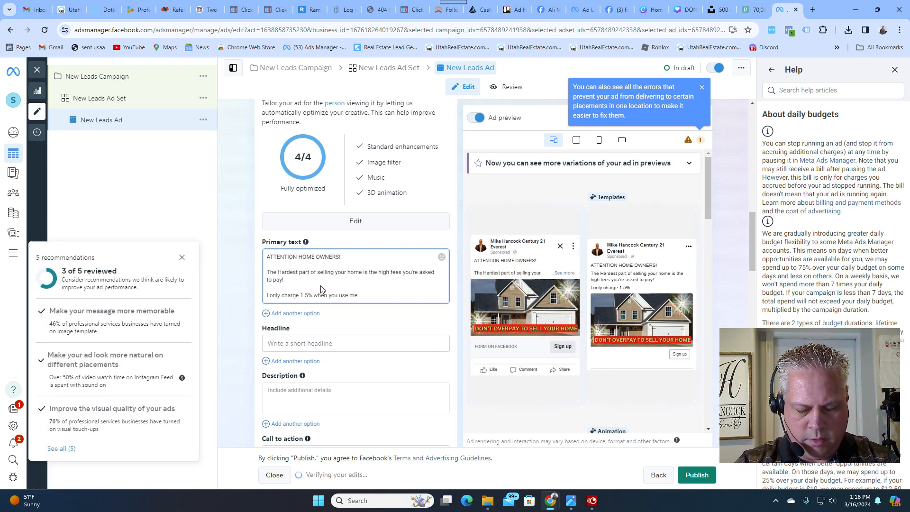
type(" to sell your ome a")
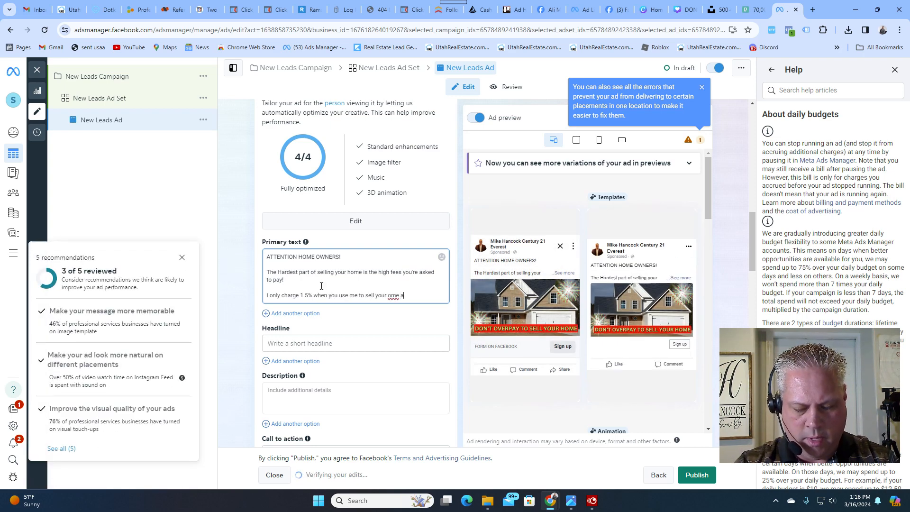
type("nd buyu")
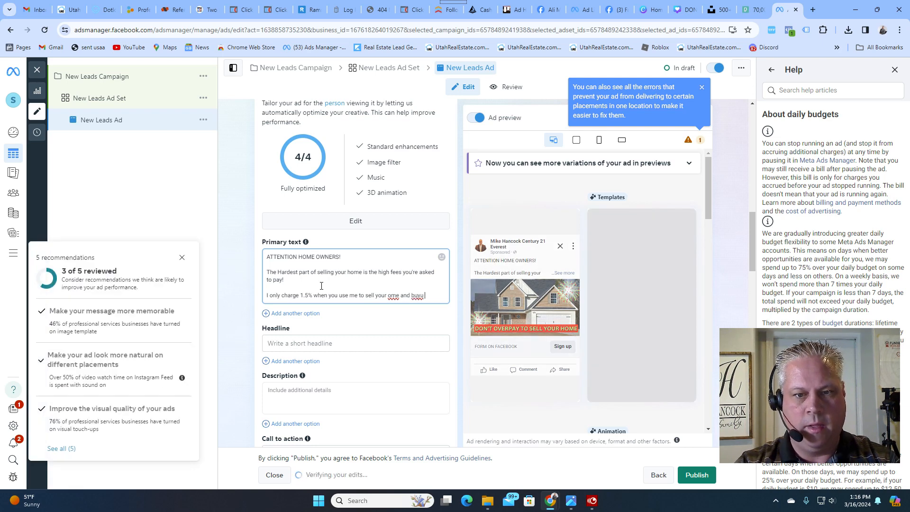
key("BackSpace")
key("BackSpace")
key("BackSpace")
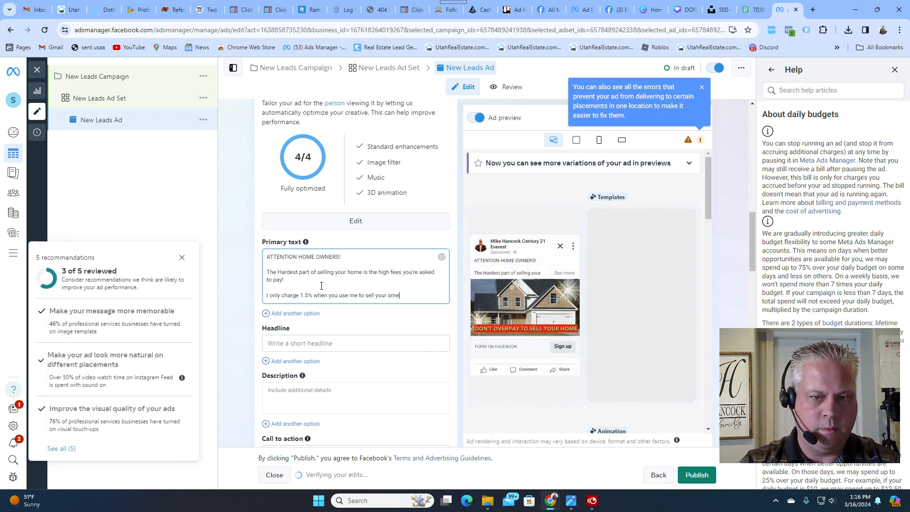
key("BackSpace")
key("BackSpace")
key("BackSpace")
type("hoe")
key("BackSpace")
type("m")
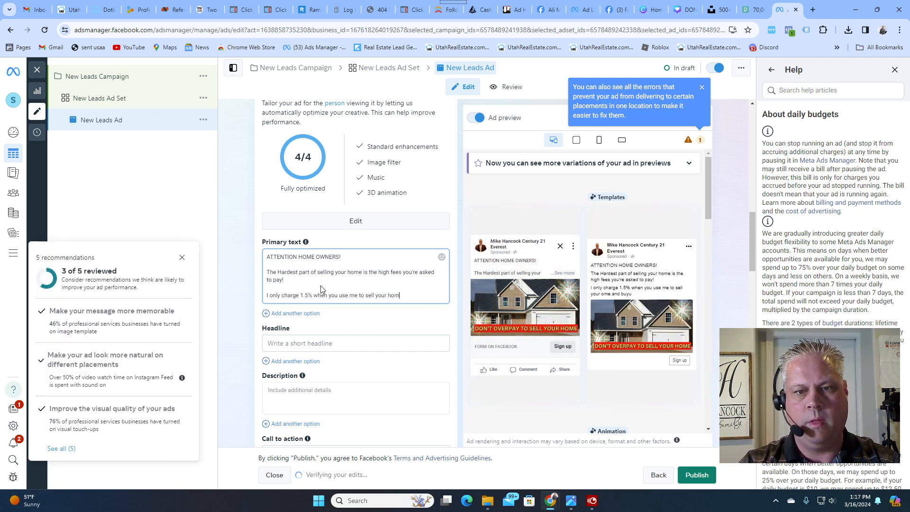
type("e and buy another.")
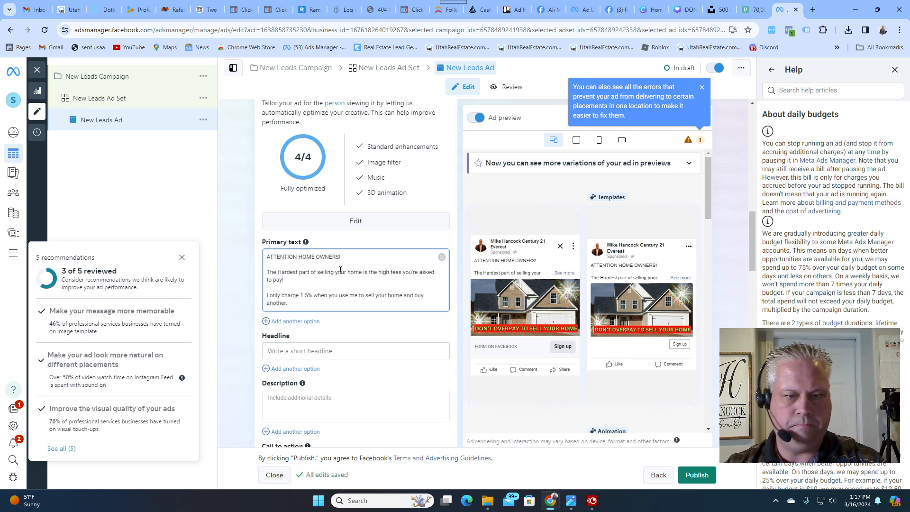
- Set the ad's headline to "DON'T OVERPAY TO SELL YOUR HOME!"
scroll(340, 269, "down", 1)
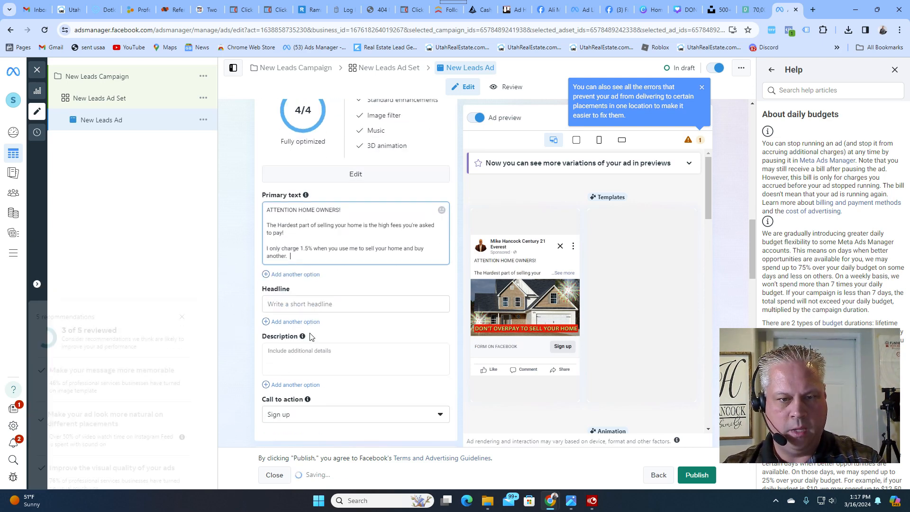
left_click(306, 304)
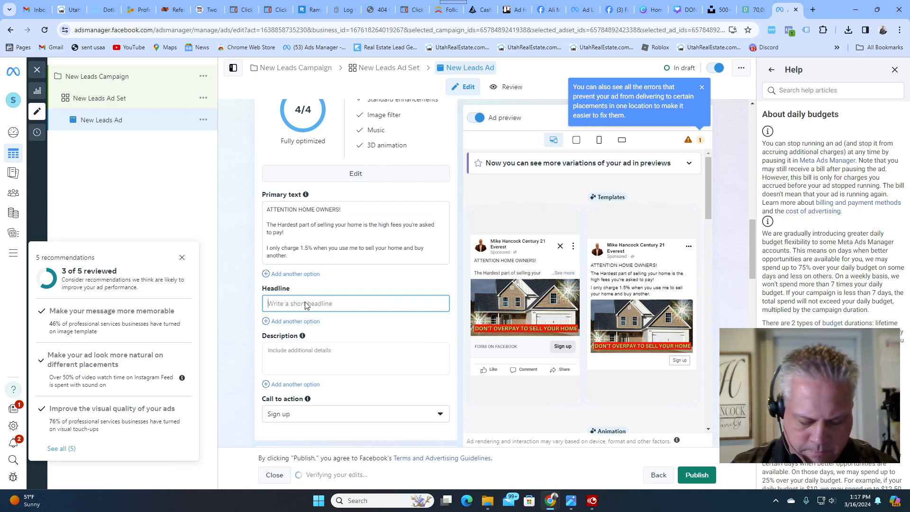
type("D")
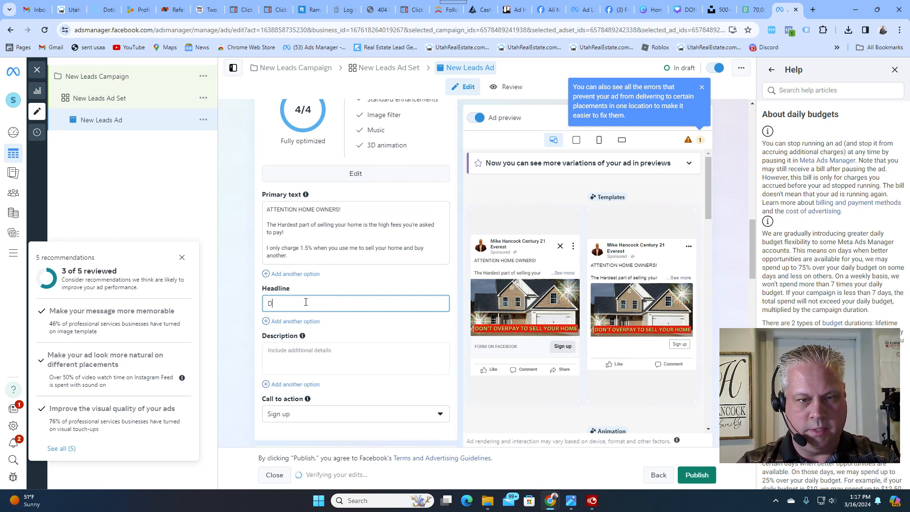
type("on")
key("BackSpace")
key("BackSpace")
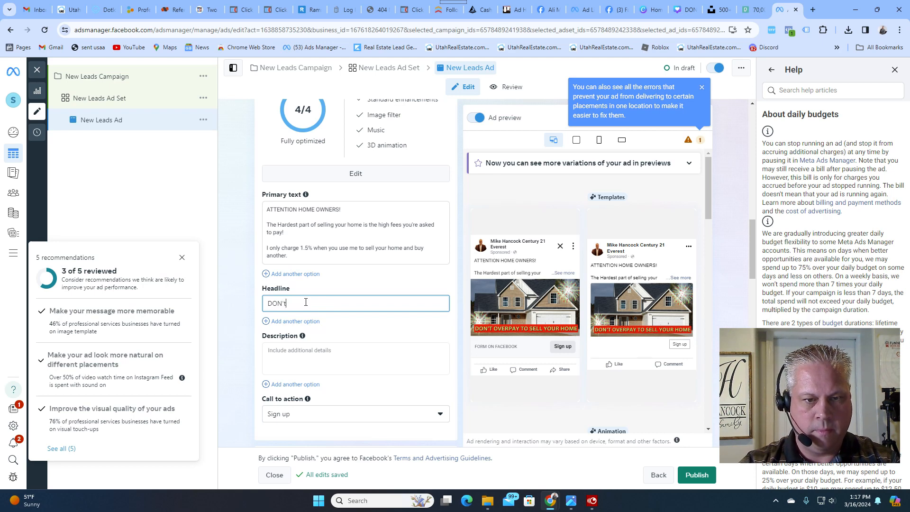
type("ON'T Ove")
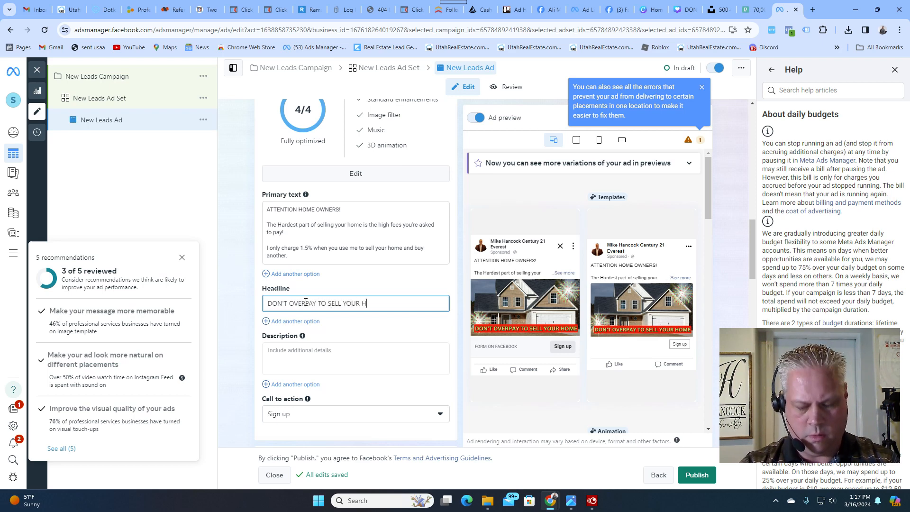
type("OME!")
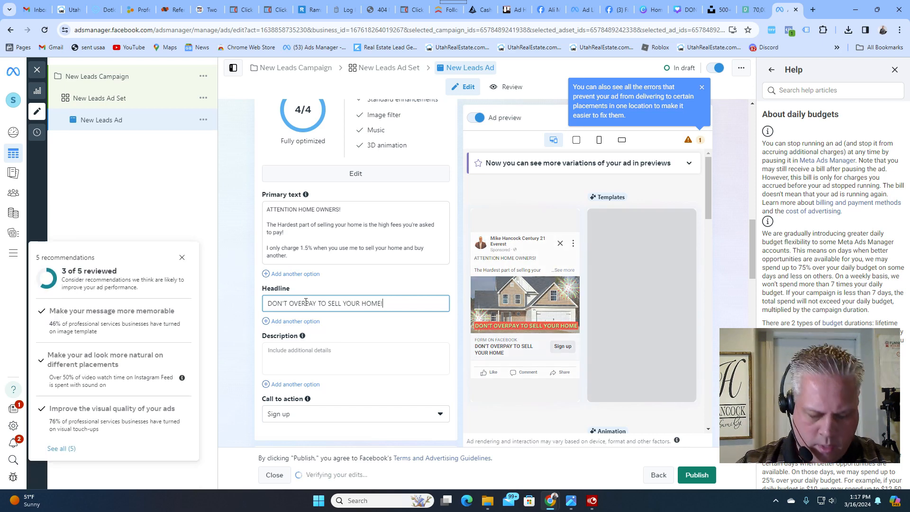
- Enter the ad description "Can your afford to miss this opportunity?", correcting the spelling of "afford"
left_click(295, 358)
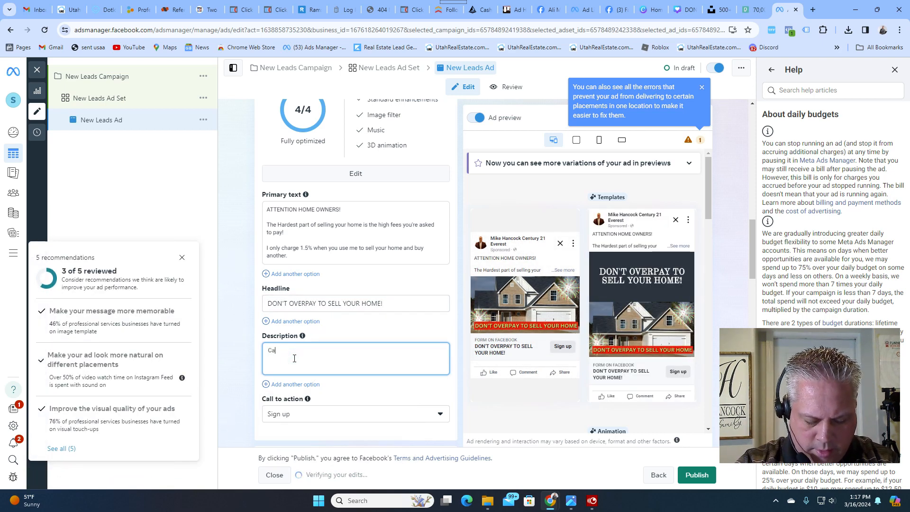
type("Can your afford to miss this opportunity>?")
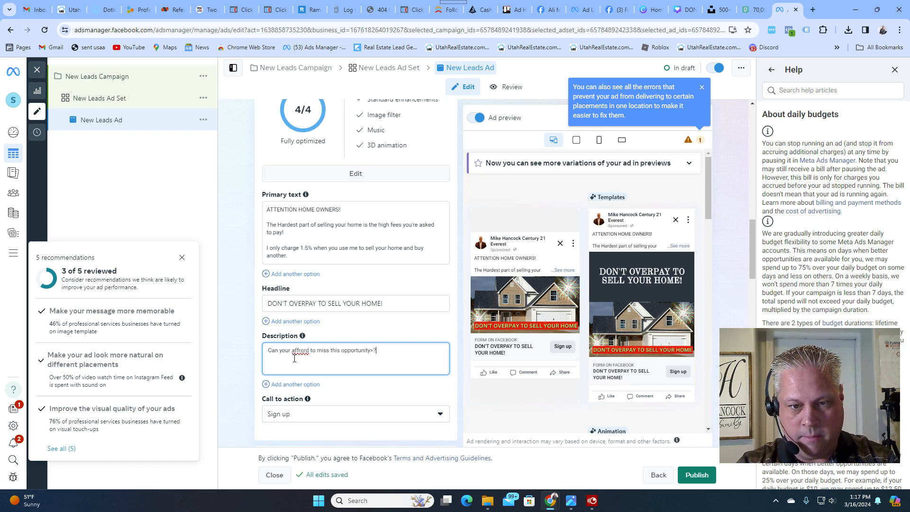
key("BackSpace")
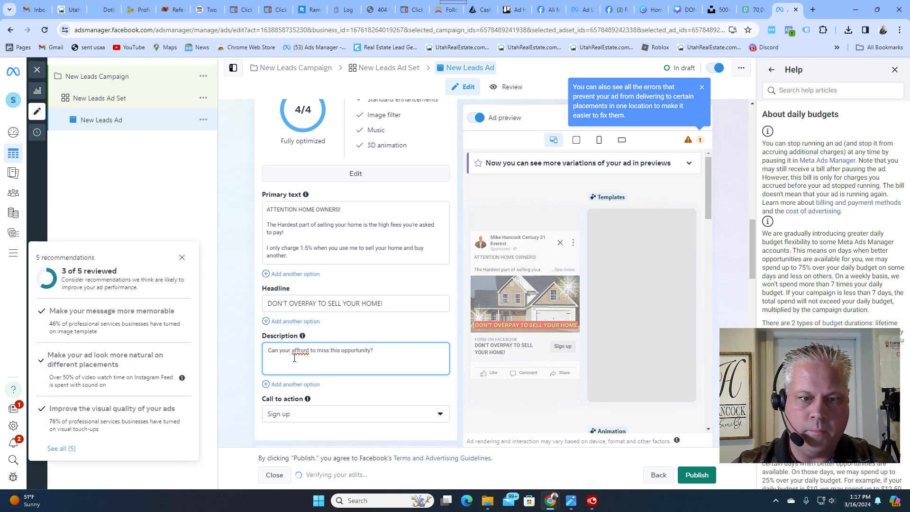
right_click(300, 351)
left_click(315, 159)
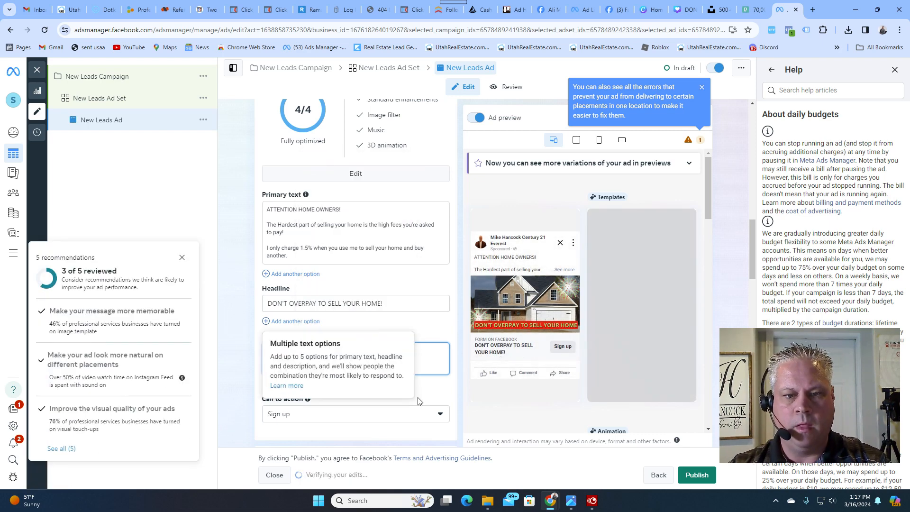
- Change the ad's call to action to Learn more
left_click(434, 393)
left_click(361, 419)
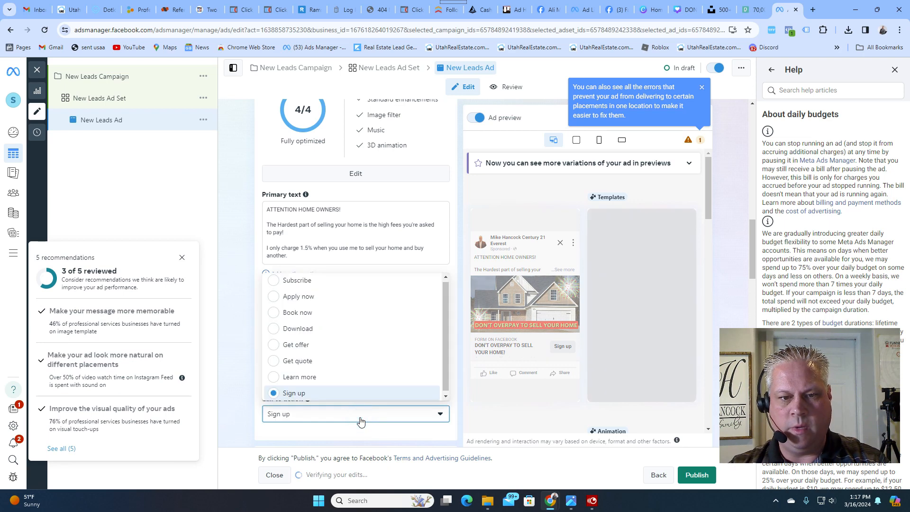
left_click(296, 378)
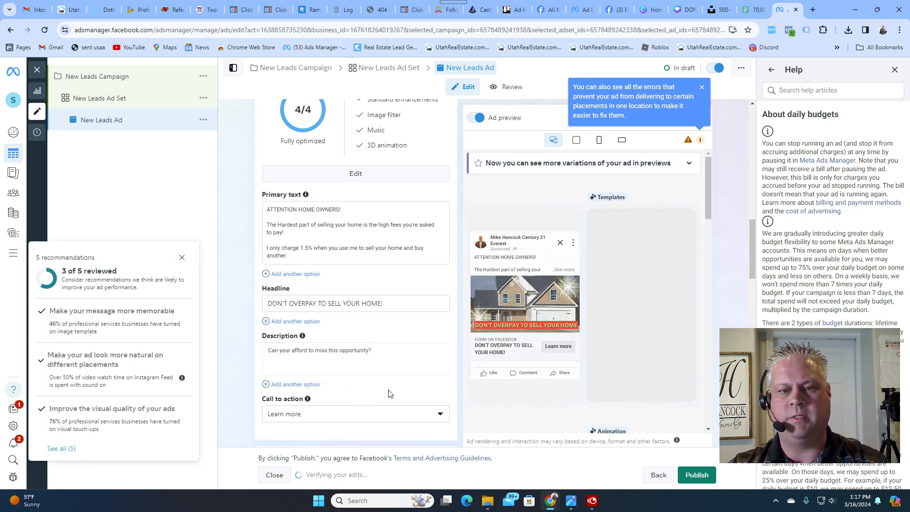
- Create a new instant form for the ad's destination and set its form type to Higher intent
scroll(442, 387, "down", 4)
scroll(396, 338, "down", 2)
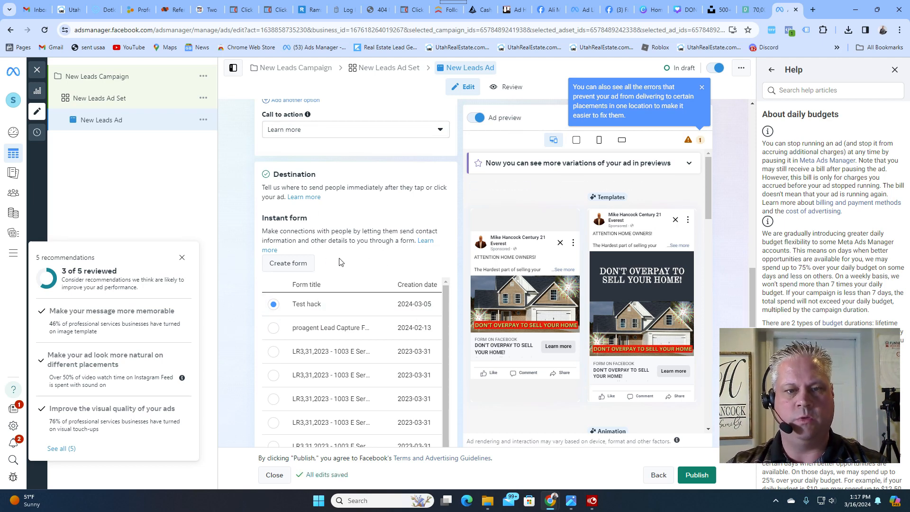
left_click(300, 264)
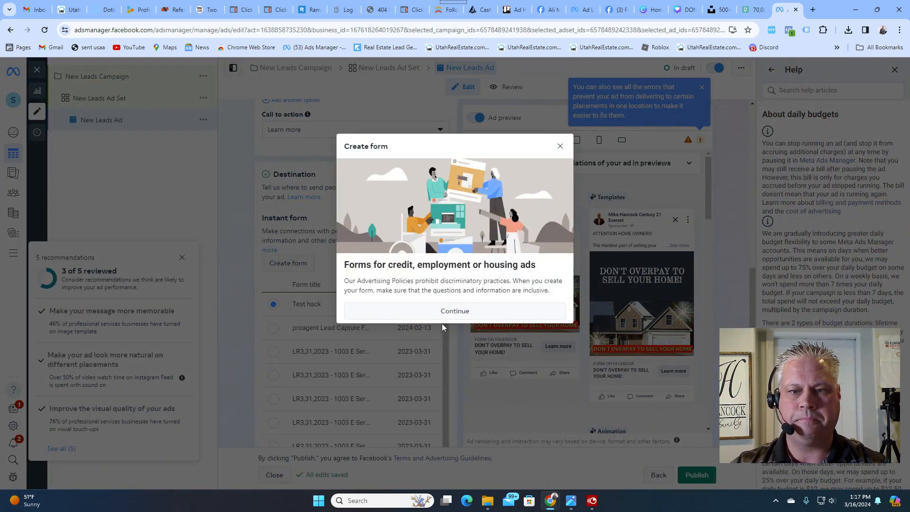
left_click(444, 311)
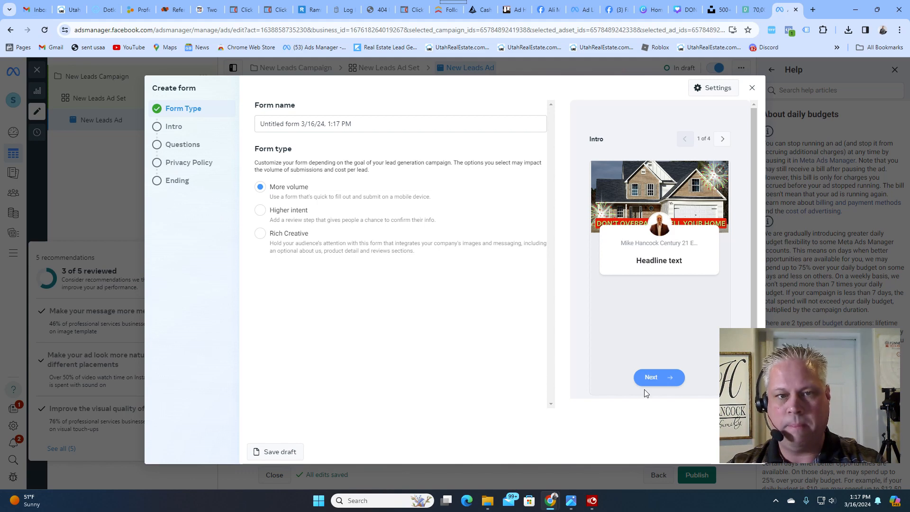
left_click(261, 210)
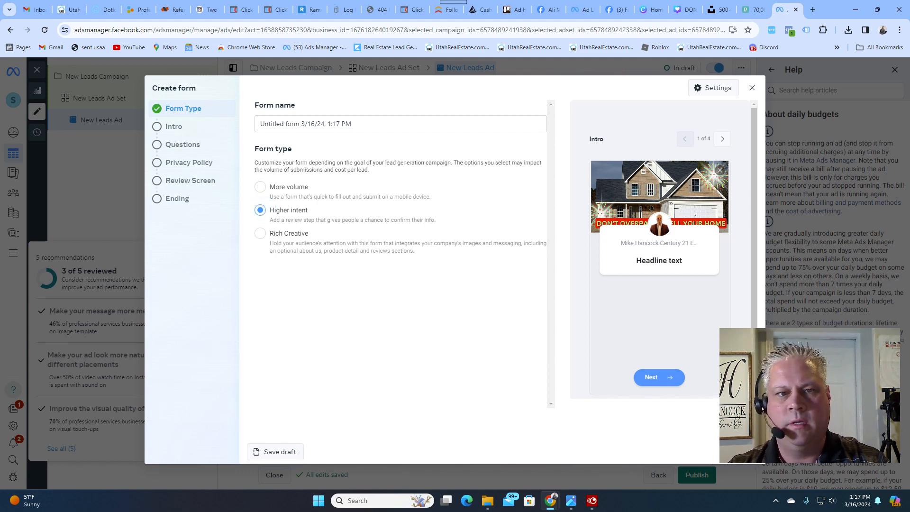
- Turn off the greeting in the form's intro and continue to the questions
left_click(743, 452)
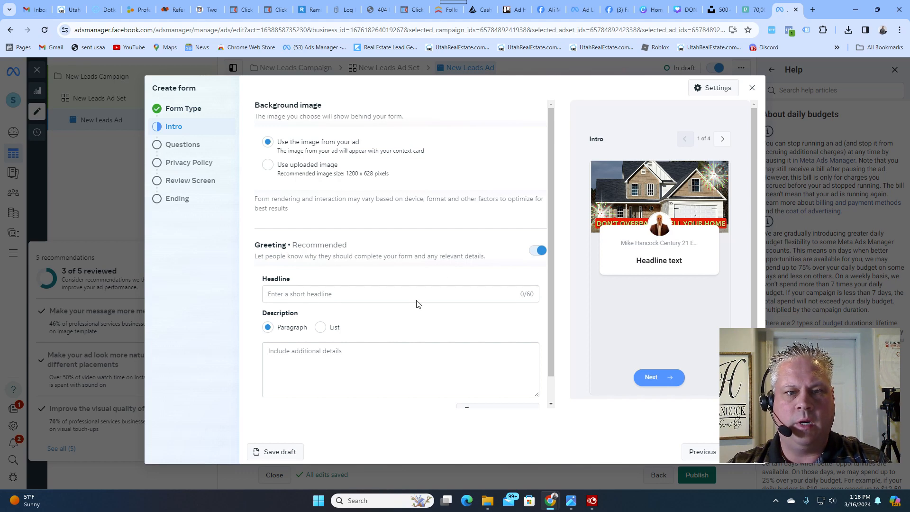
left_click(538, 250)
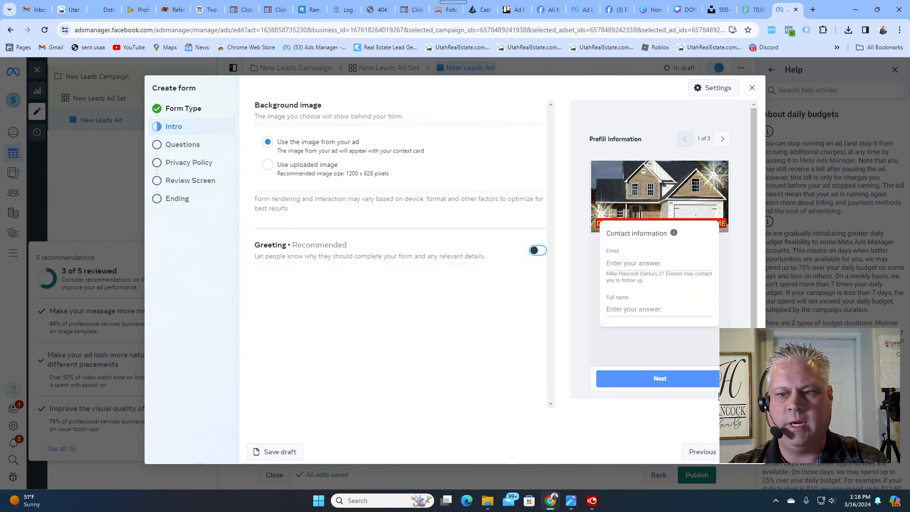
left_click(742, 451)
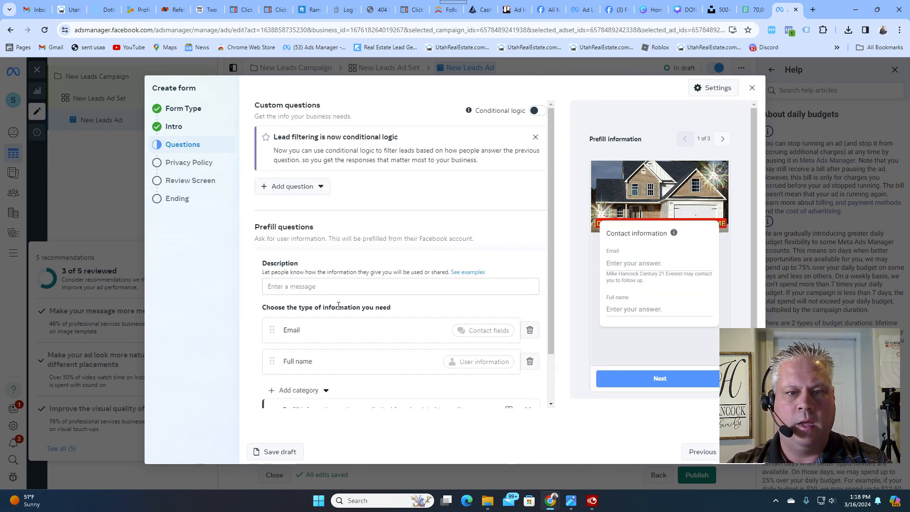
- Enter "WE WILL CONTACT YOU" as the description of the prefill questions
left_click(292, 286)
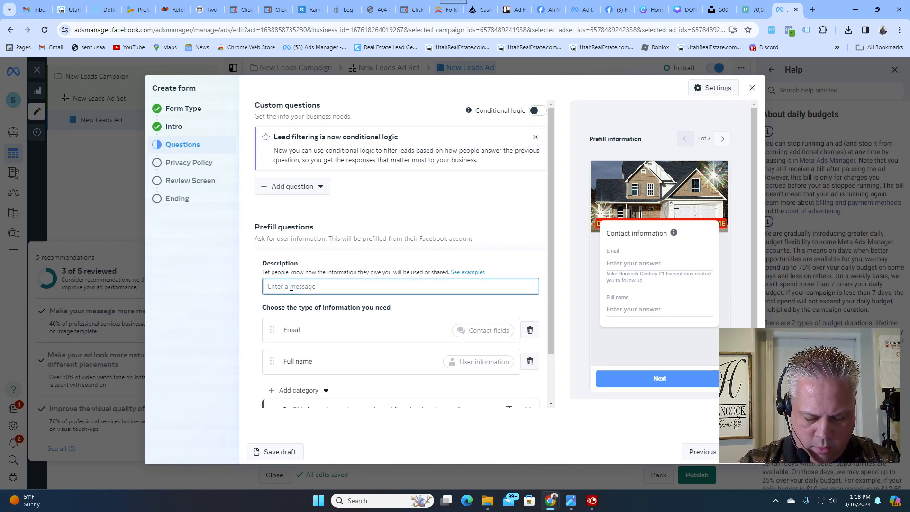
type("WE WILL CONT")
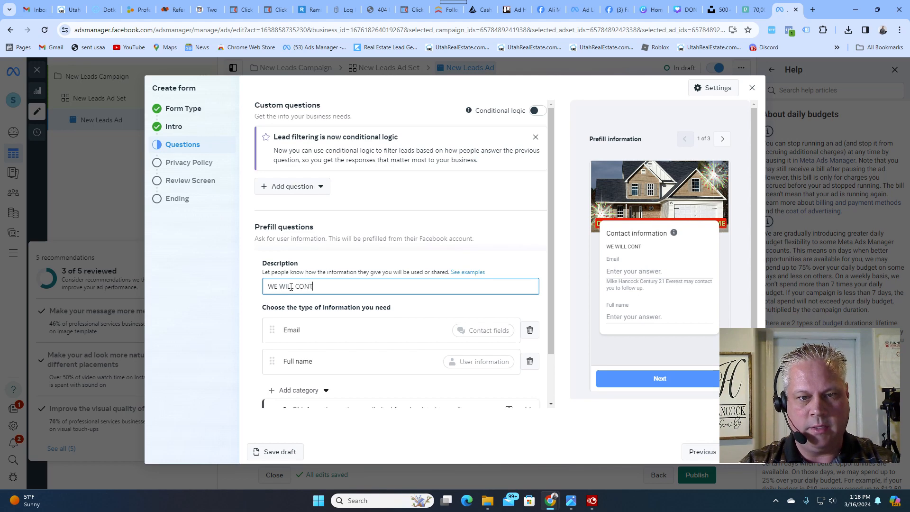
type("ACT YOU")
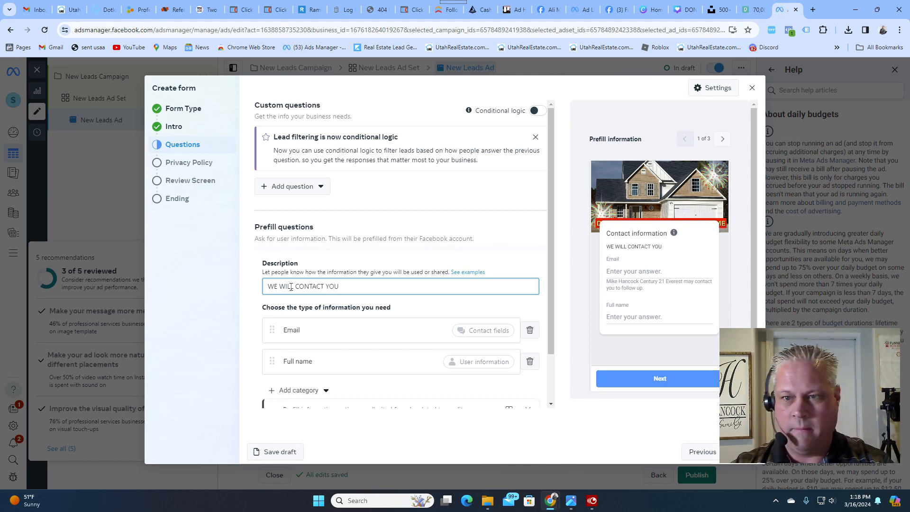
- Add a Phone number contact field to the prefill questions and place it directly below Email
scroll(354, 325, "down", 1)
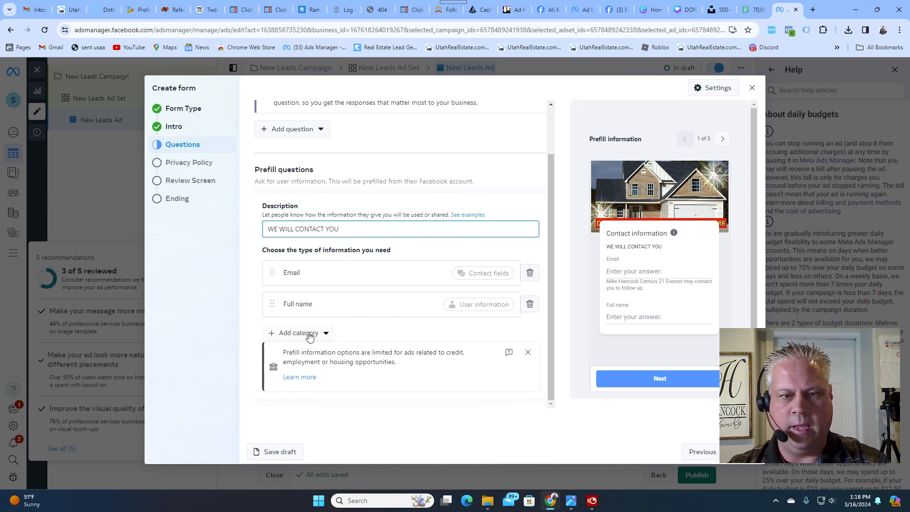
left_click(326, 333)
mouse_move(314, 377)
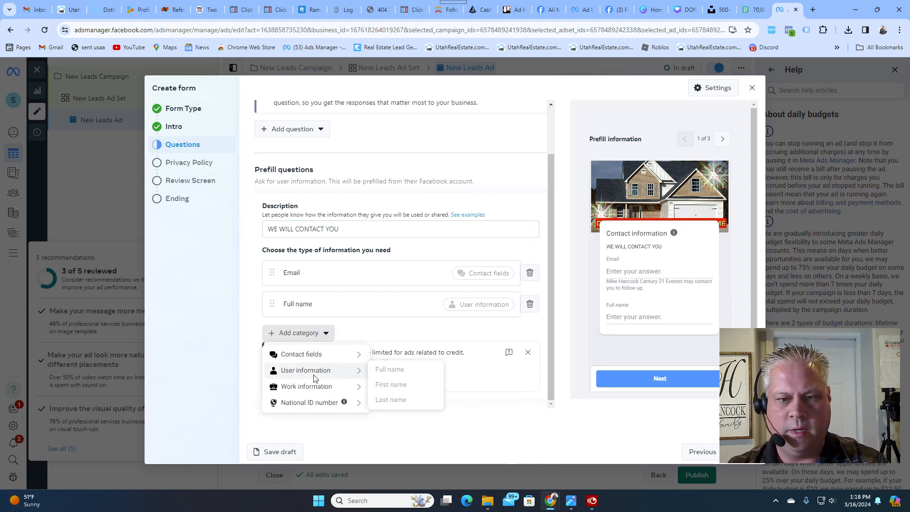
mouse_move(303, 355)
left_click(406, 372)
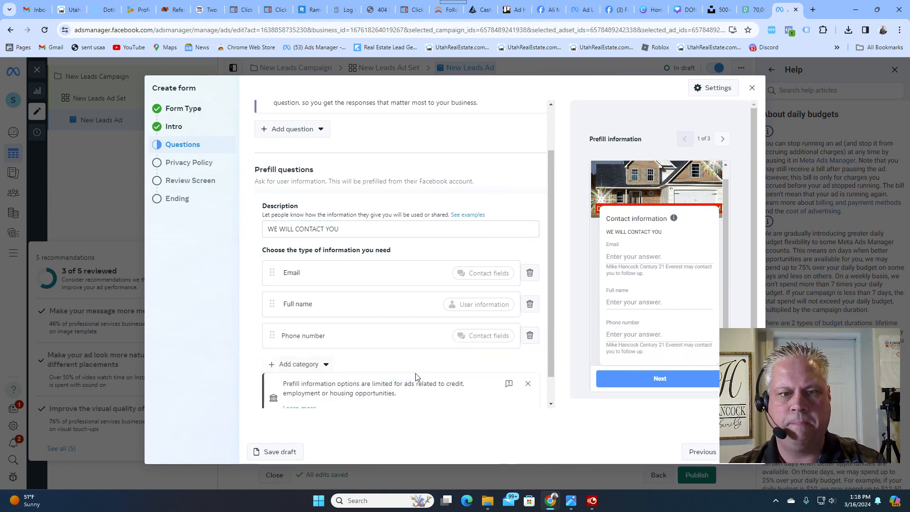
left_click_drag(271, 336, 270, 306)
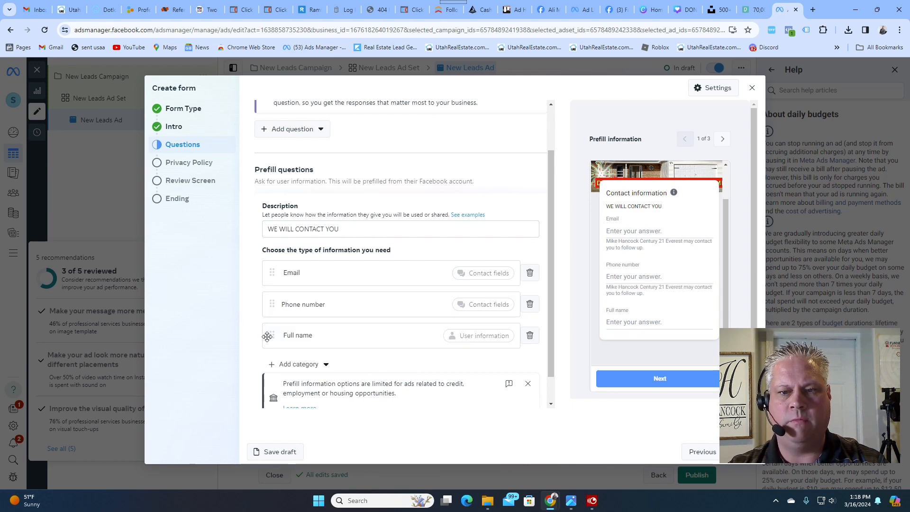
- Replace the Full name field in the prefill questions with separate First name and Last name fields
left_click(529, 335)
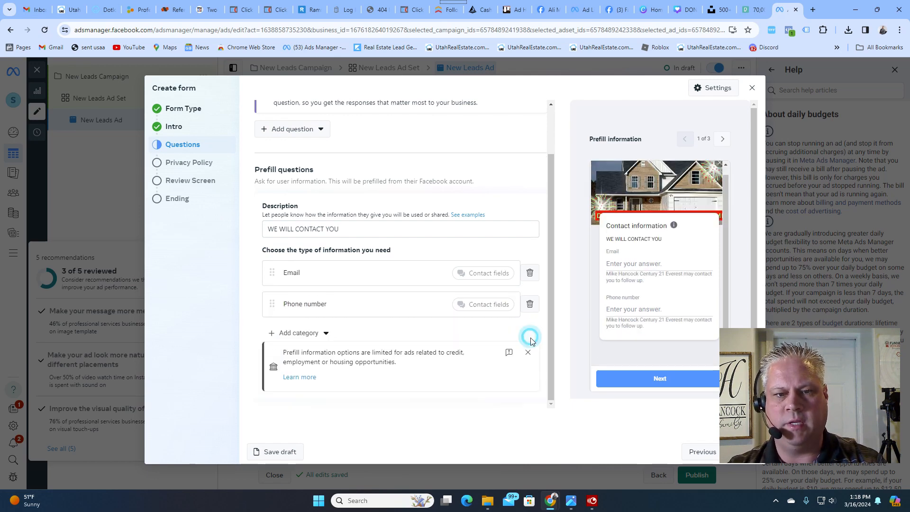
left_click(271, 334)
mouse_move(303, 371)
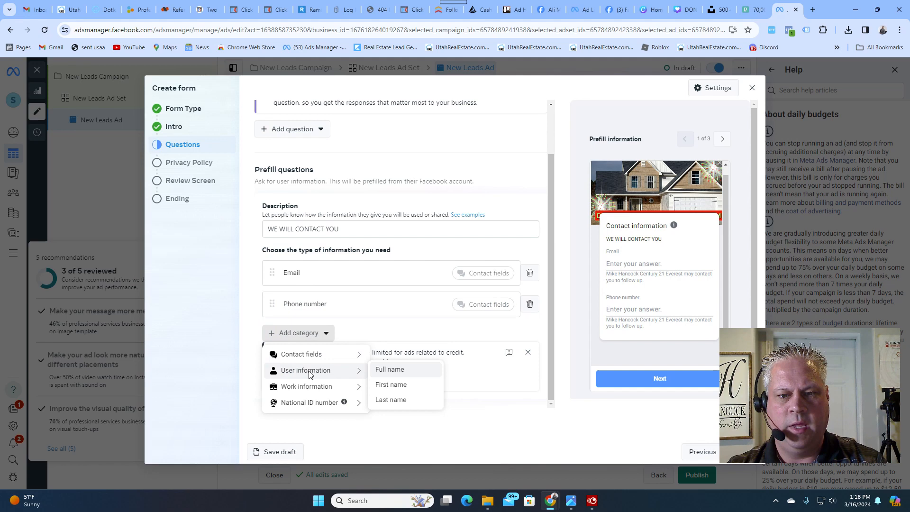
left_click(388, 384)
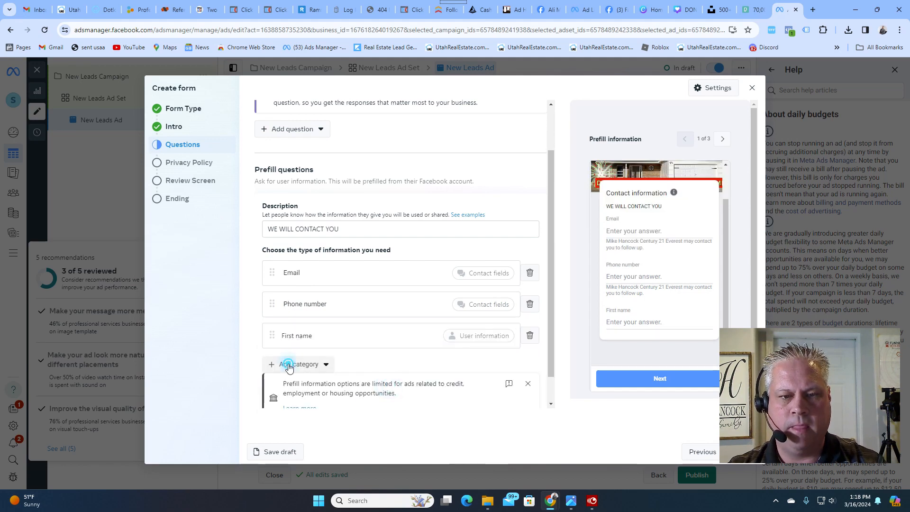
left_click(289, 368)
mouse_move(353, 385)
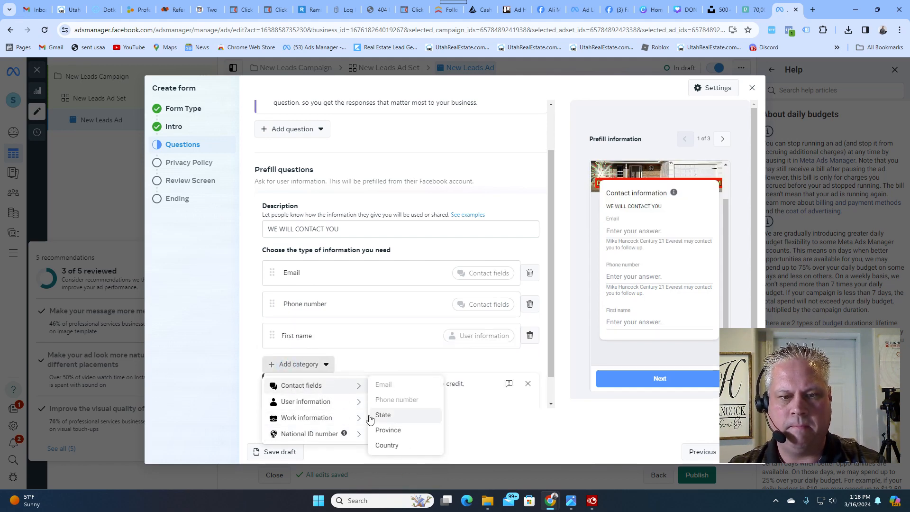
mouse_move(327, 402)
left_click(396, 434)
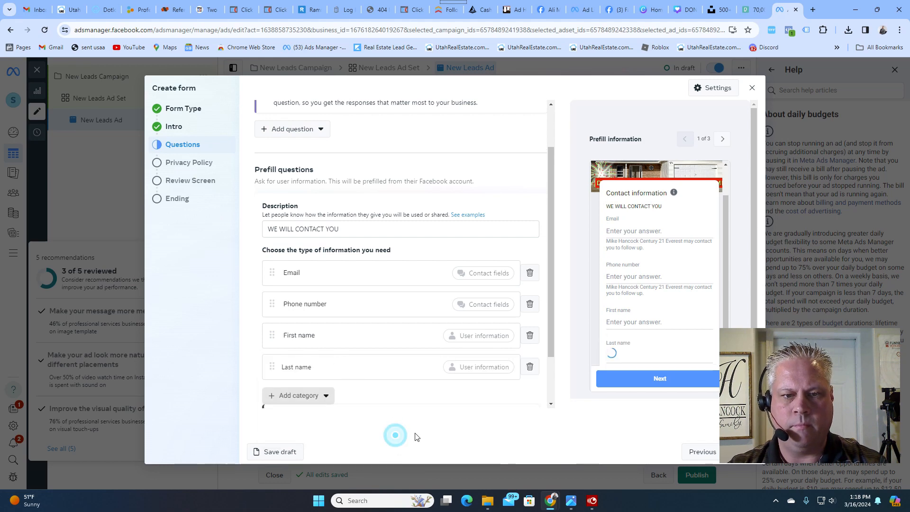
scroll(284, 395, "down", 2)
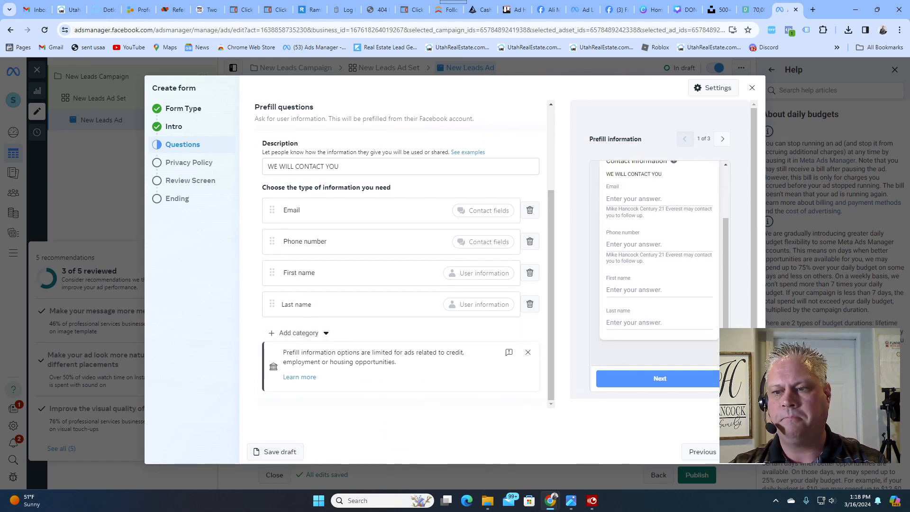
- Continue to the form's privacy policy section and set the link text to "Privacy Policy"
left_click(742, 451)
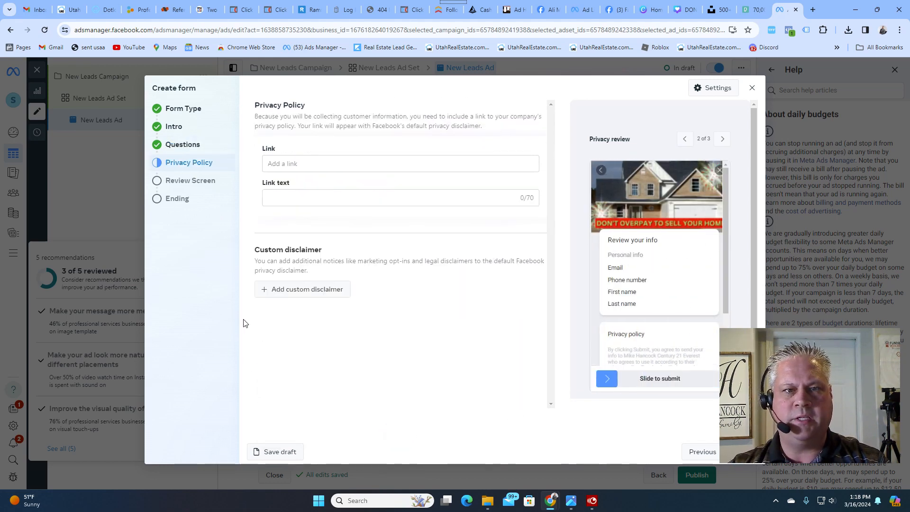
left_click(277, 194)
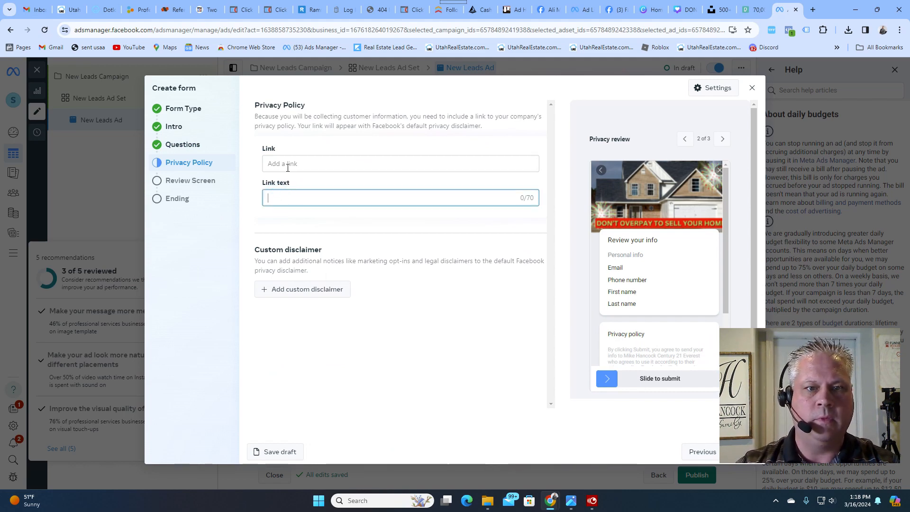
type("Privacy Policy")
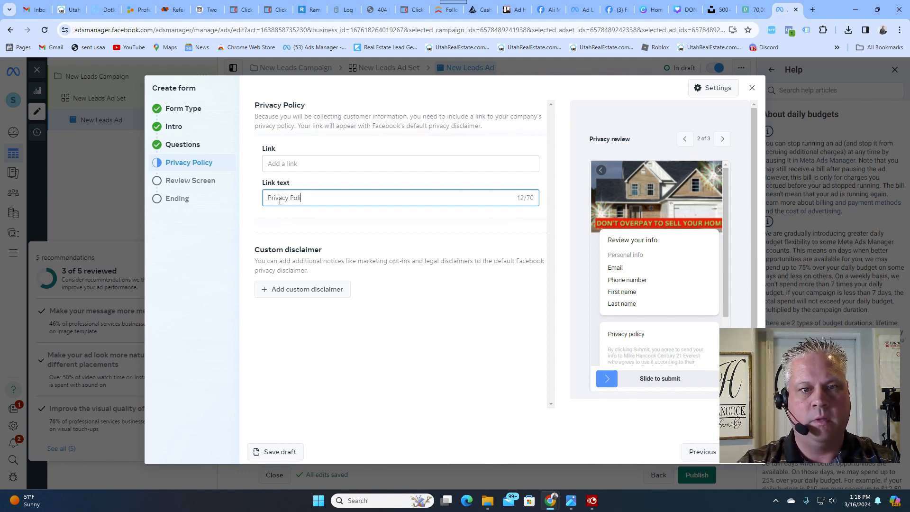
- Open utahhousesales.com in a new browser tab
left_click(813, 10)
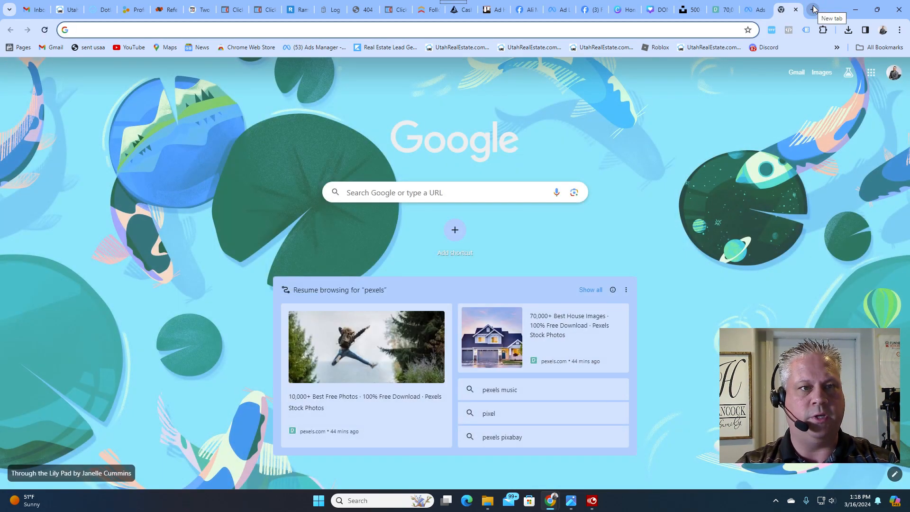
type("utah")
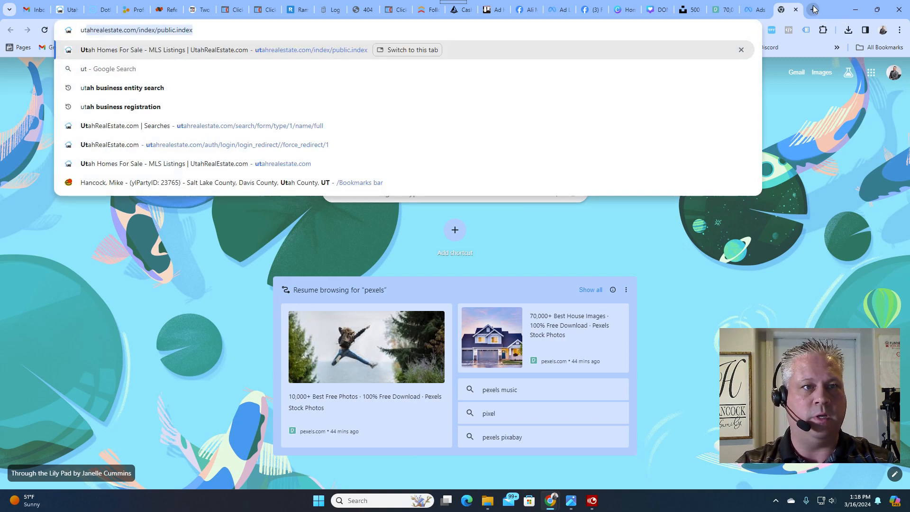
type("housesales.")
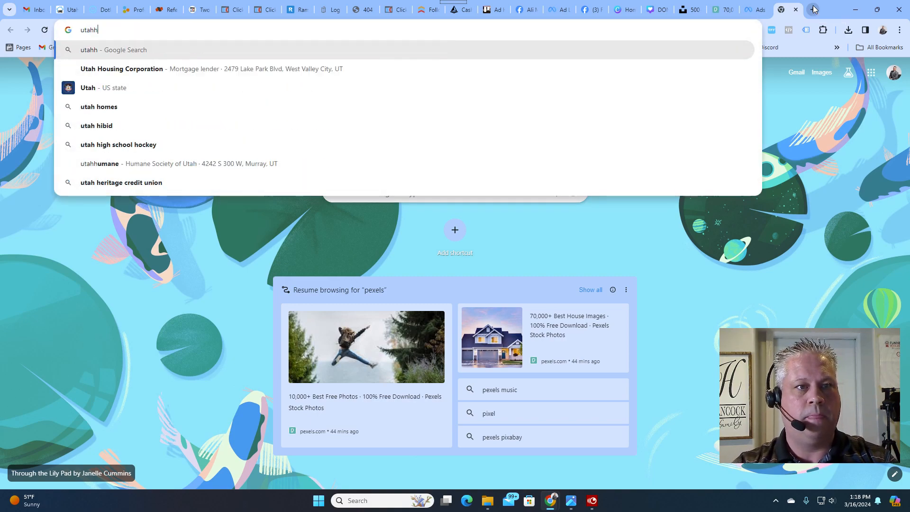
type("com")
key("Return")
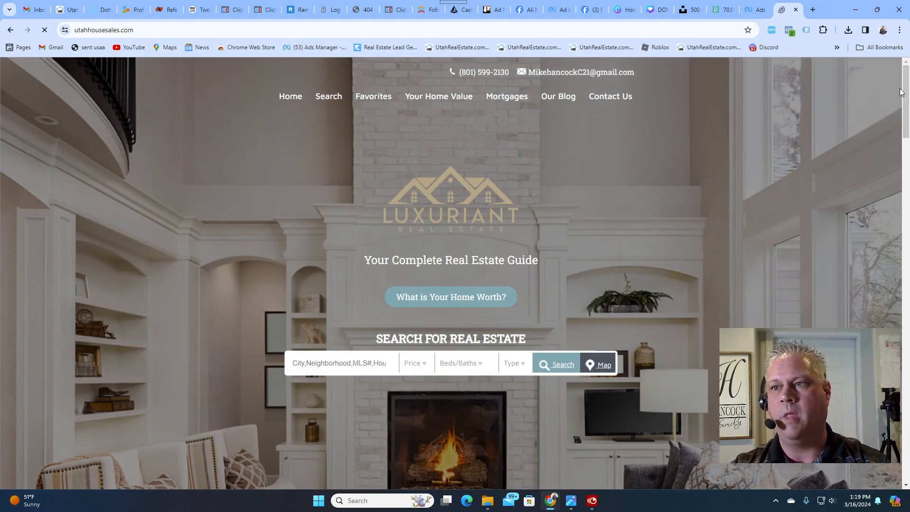
- Open the Privacy Policy page from the website's footer and copy its web address
scroll(706, 216, "down", 20)
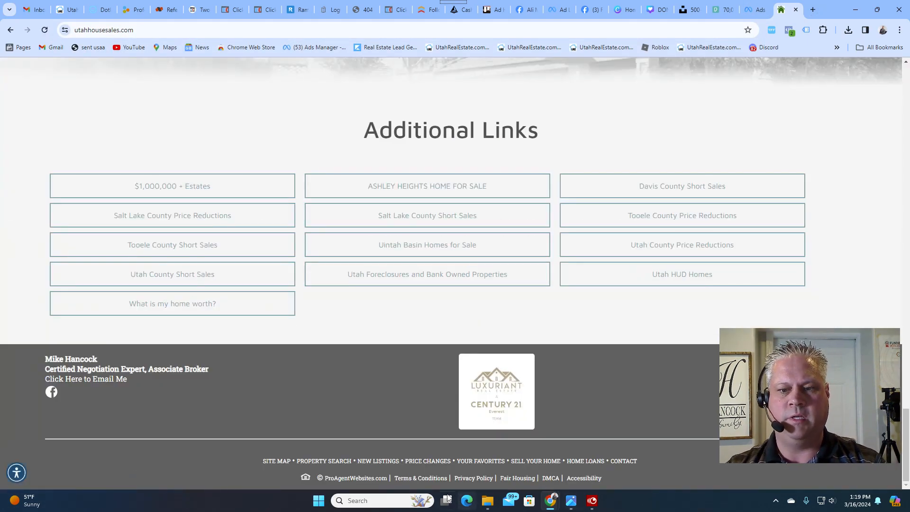
left_click(474, 478)
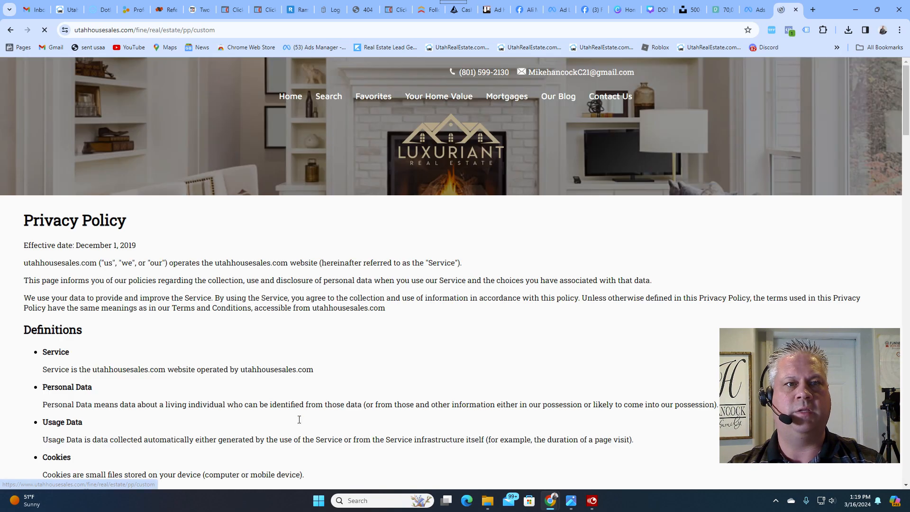
left_click(237, 28)
key("ctrl+c")
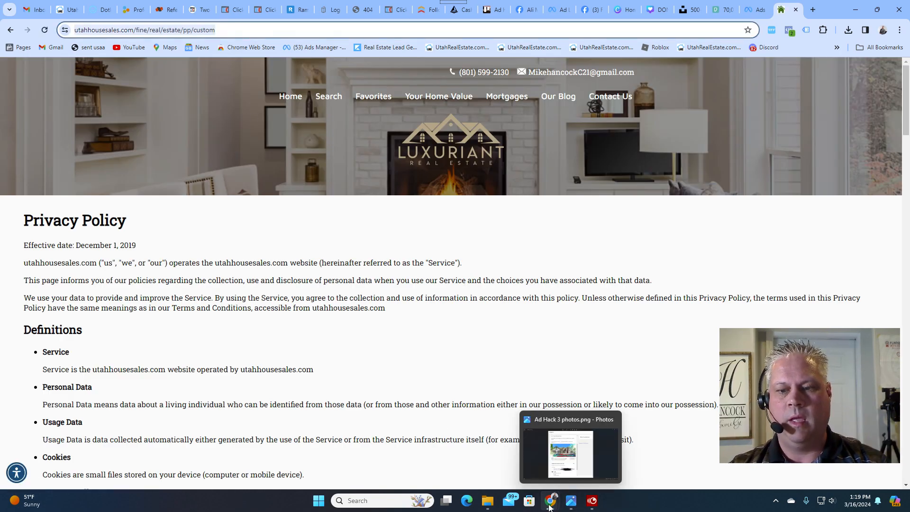
left_click(574, 505)
mouse_move(550, 503)
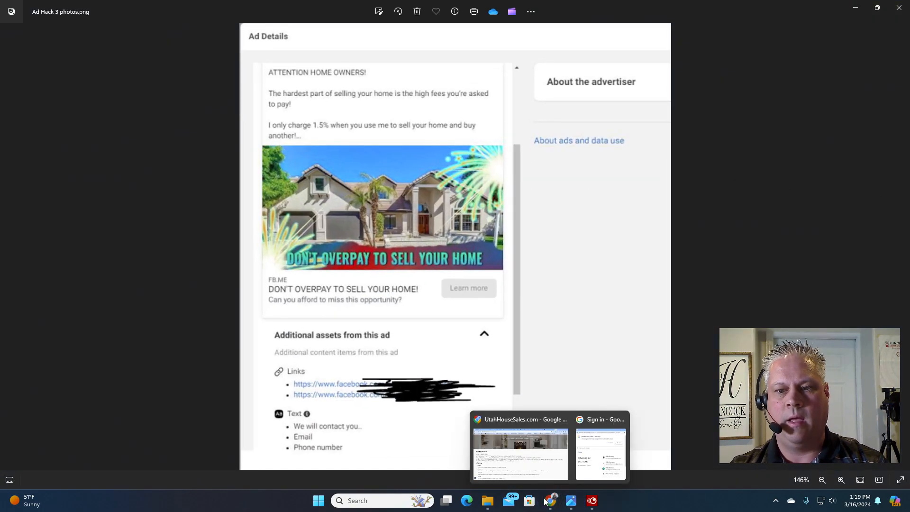
left_click(524, 456)
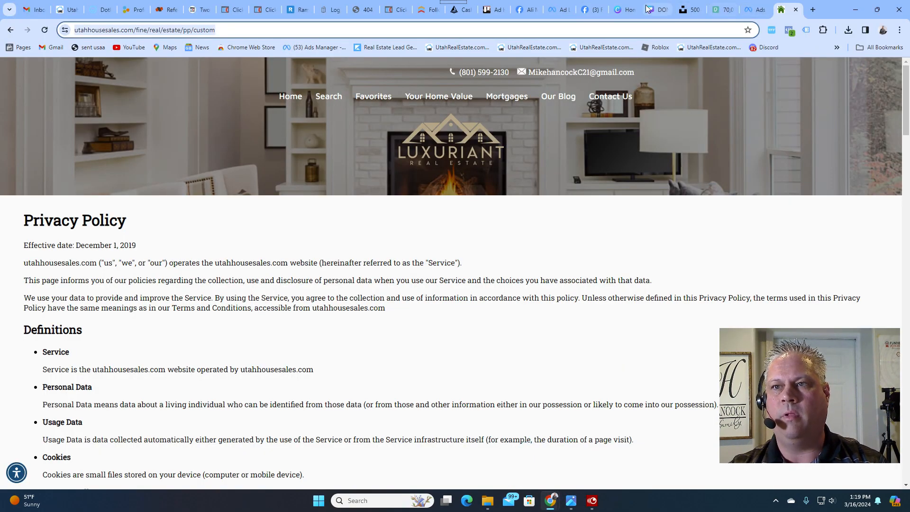
left_click(755, 9)
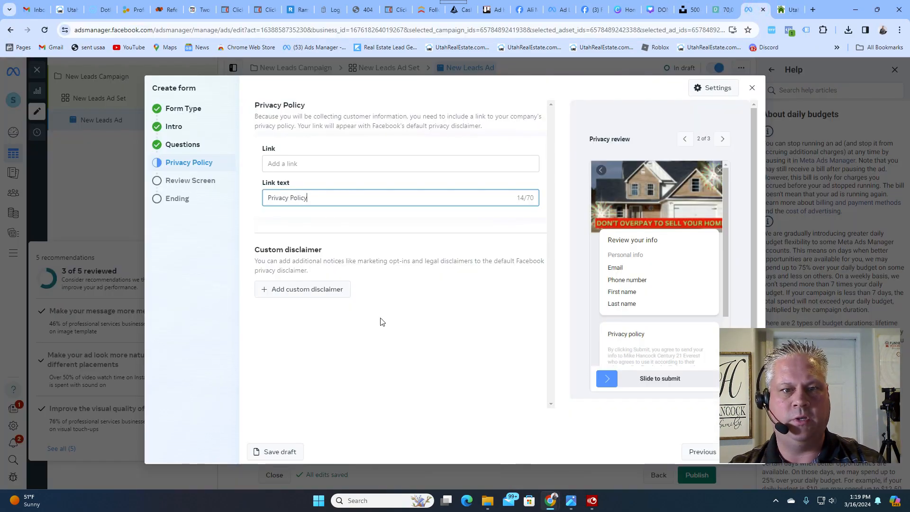
left_click(291, 163)
key("ctrl+v")
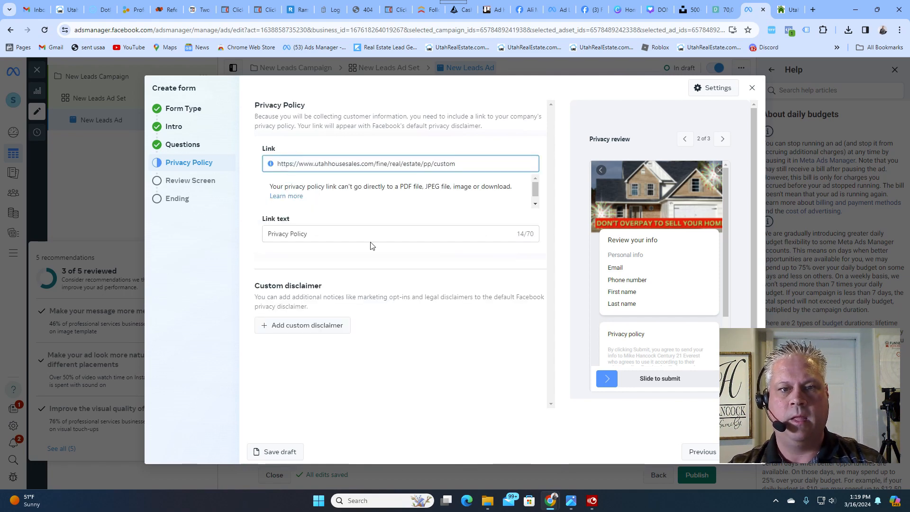
left_click(744, 454)
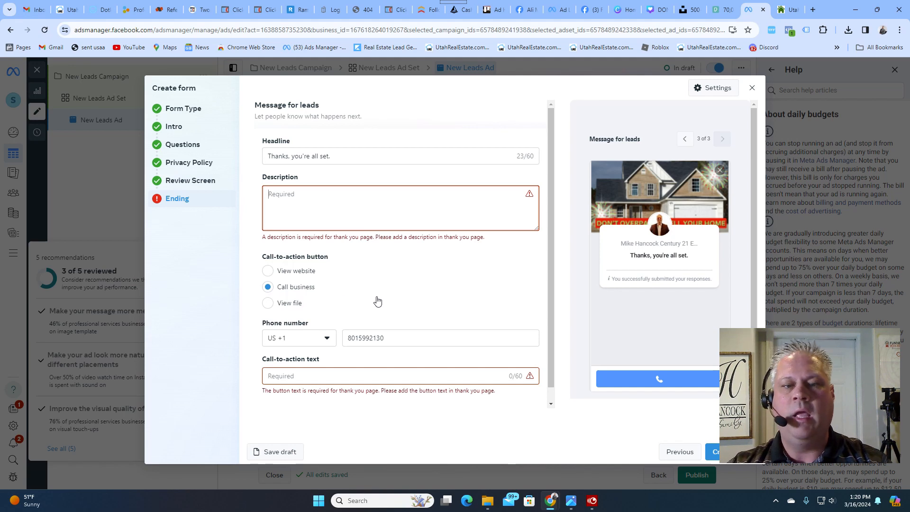
- Set the ending page's description to "We will call you shortly. Please feel free to contact us anytime."
left_click(277, 197)
type("We wil")
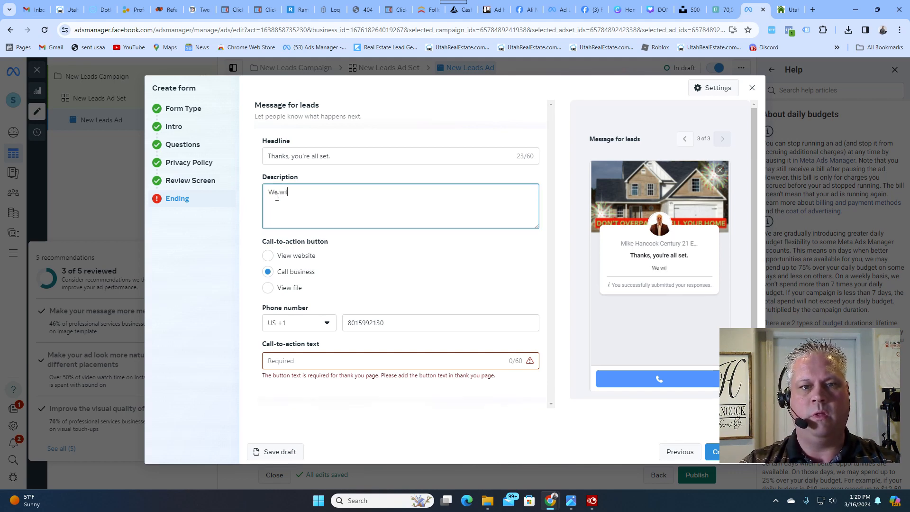
type("l call you short")
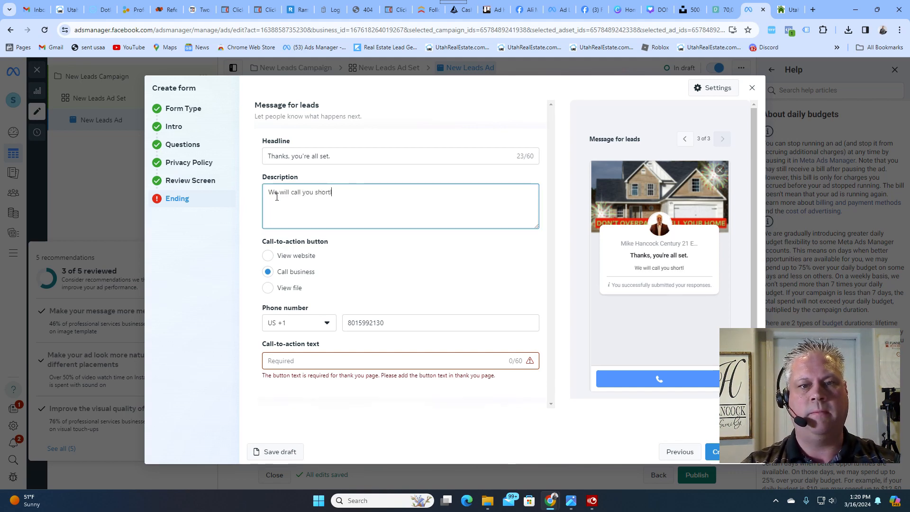
type("ly.  Please")
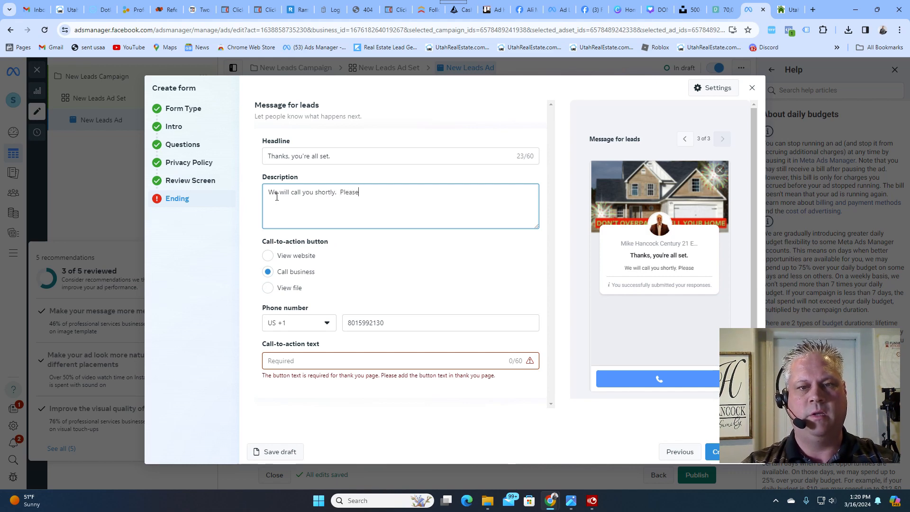
type(" feel free to ")
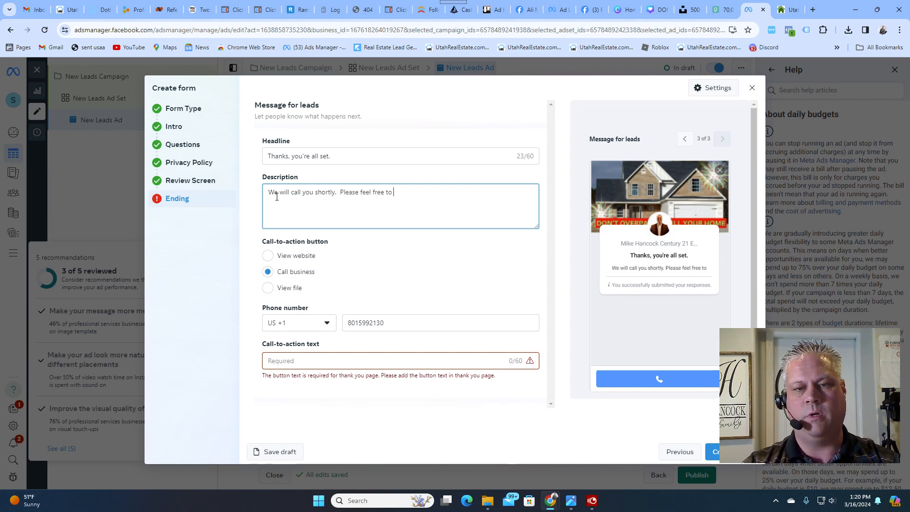
type("contact us ")
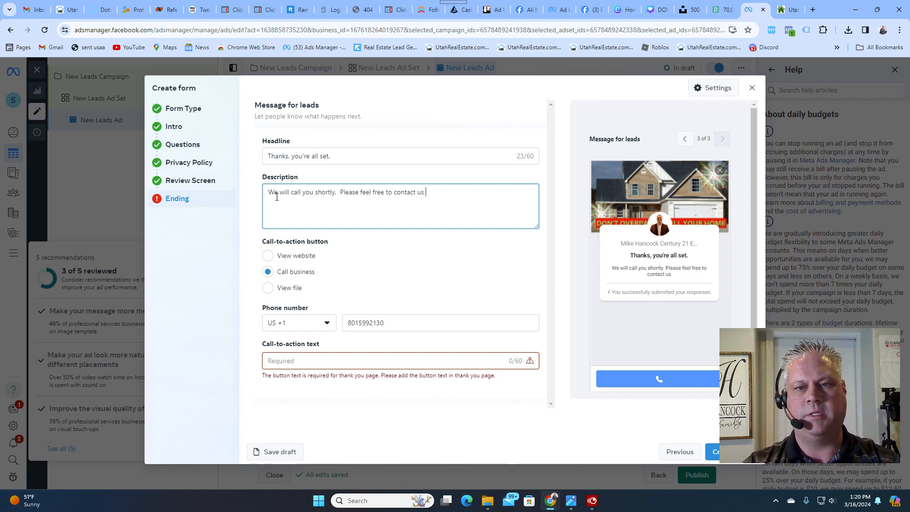
type("anyt")
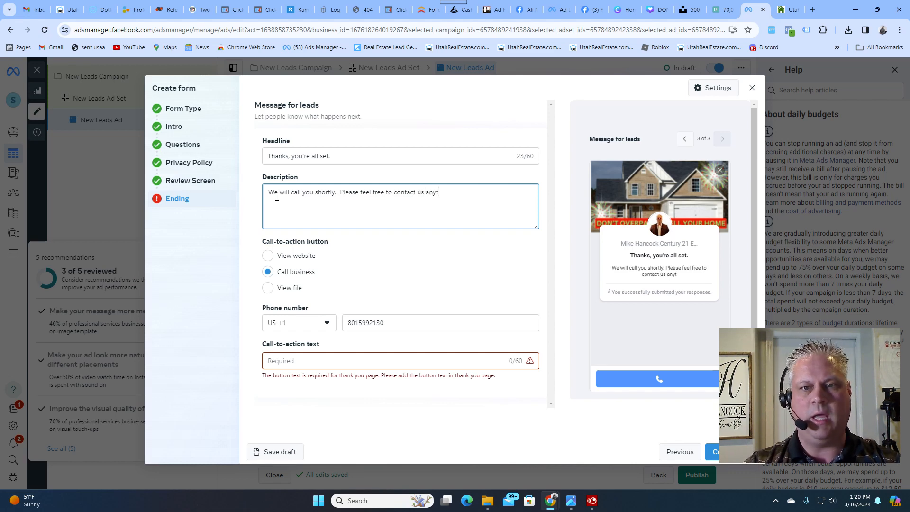
type("ime.")
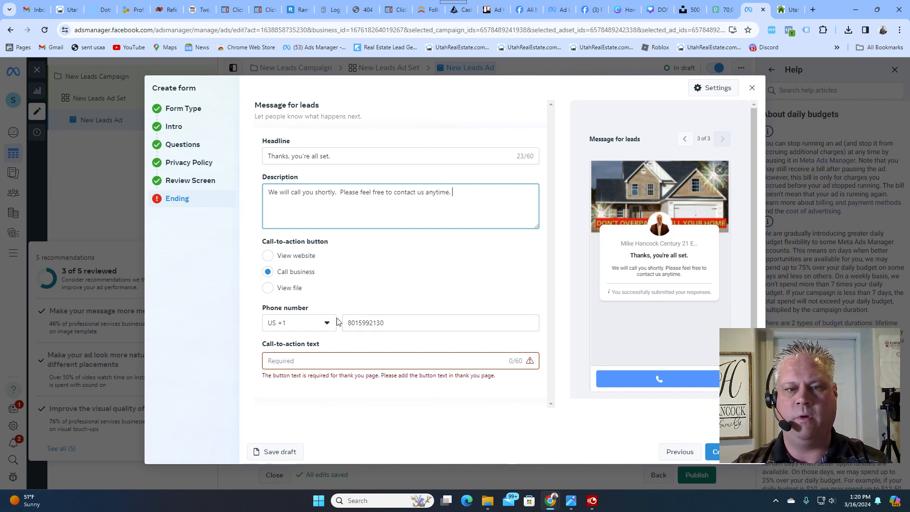
- Set the ending page's call-to-action text to "Call me" and create the instant form
left_click(323, 359)
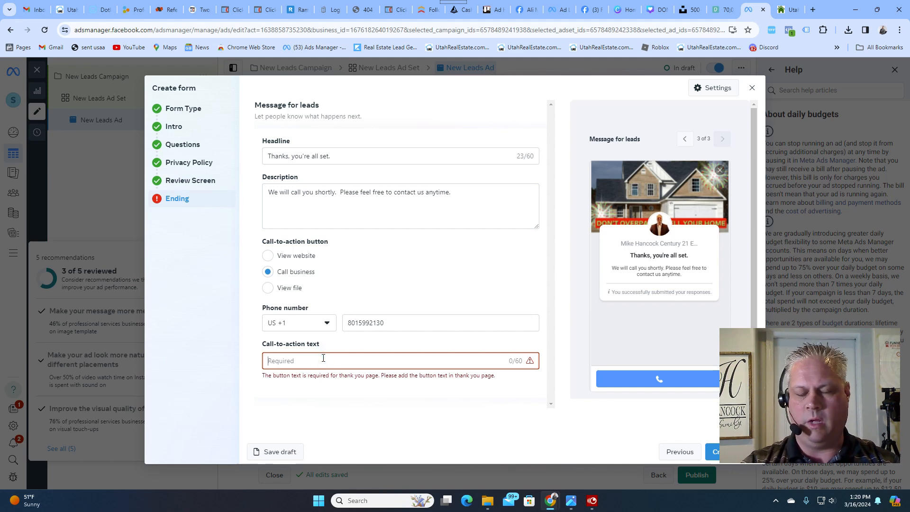
type("Call")
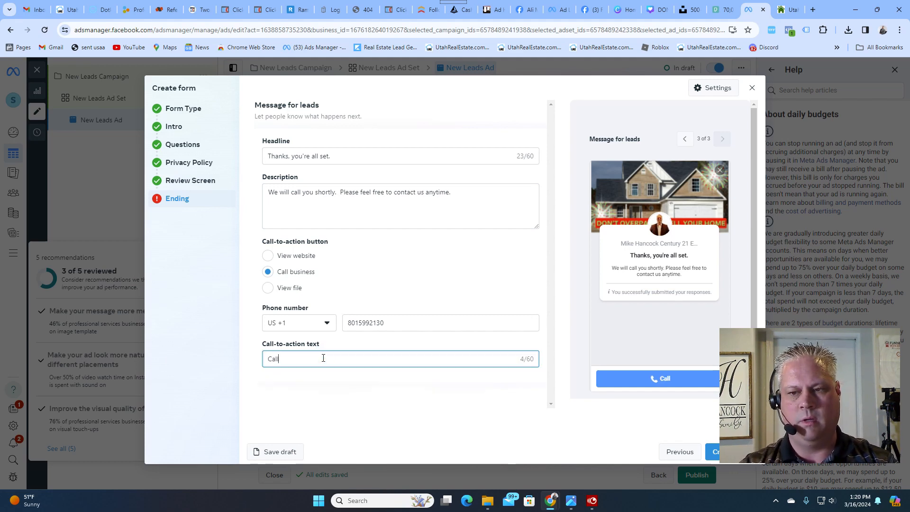
type(" me")
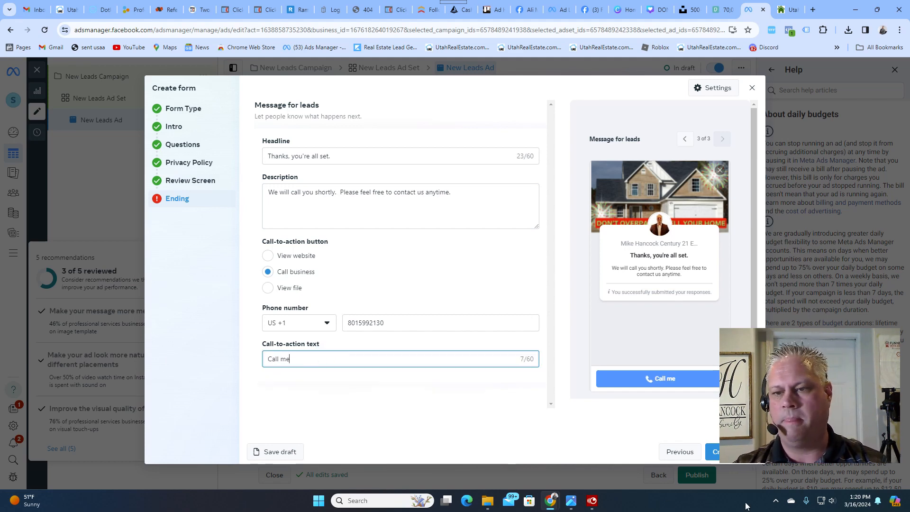
left_click(718, 452)
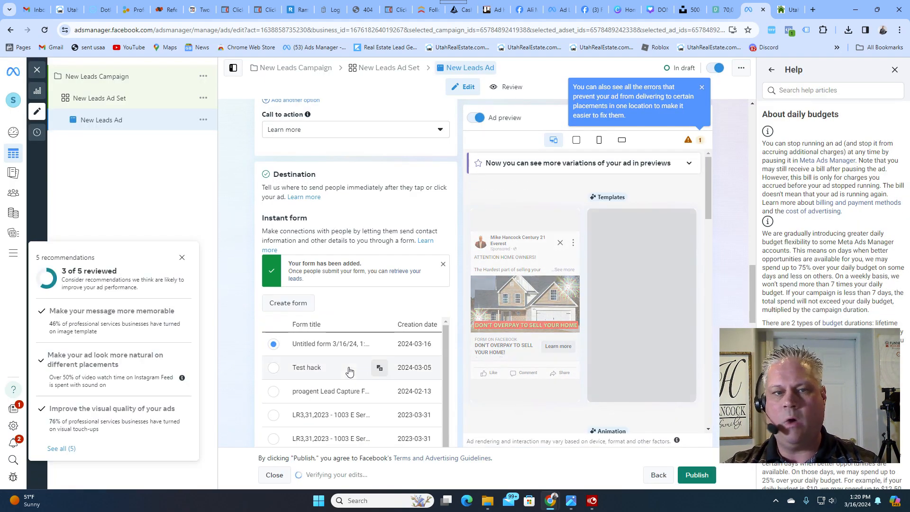
scroll(349, 371, "down", 4)
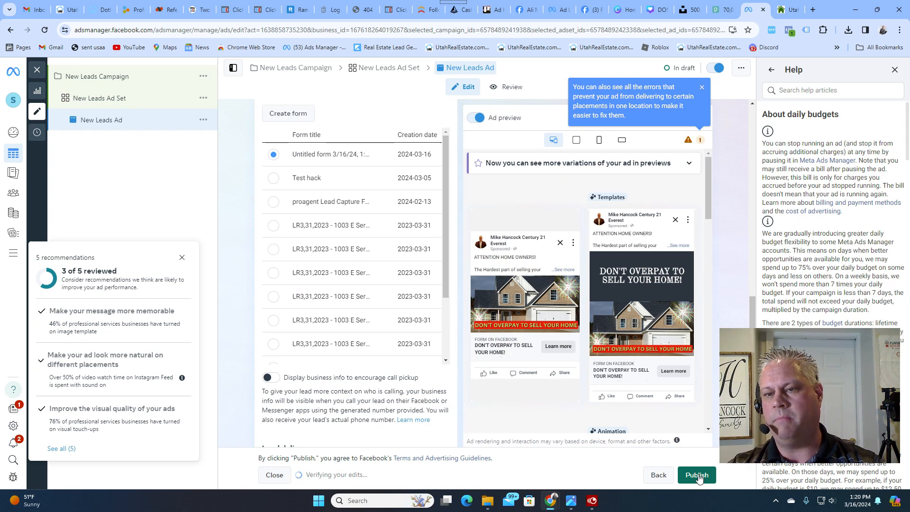